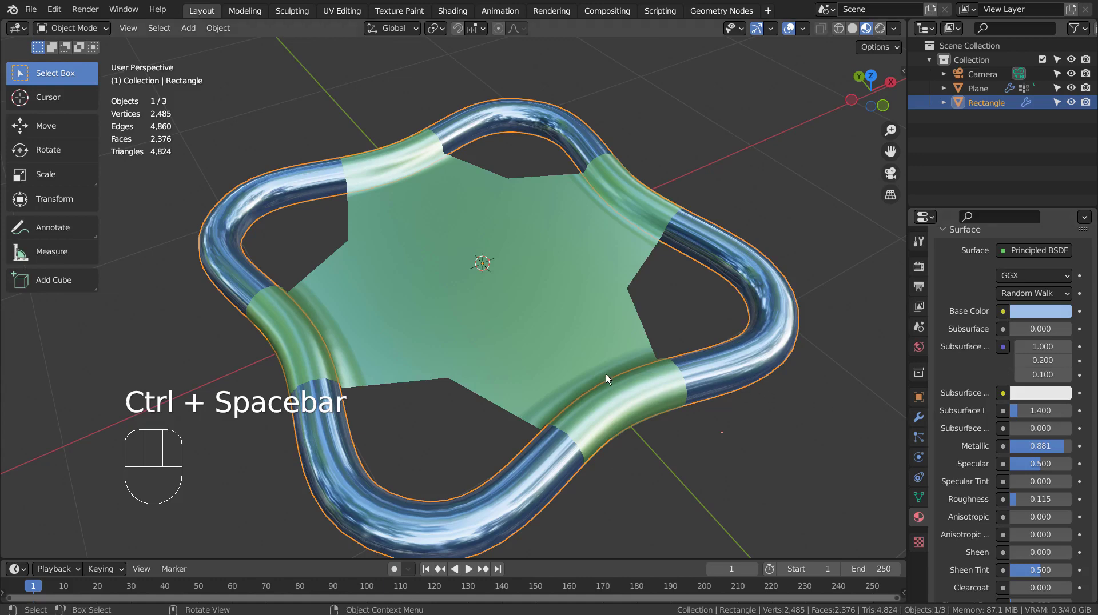
Step: Select the cloth Plane and play back the finished cloth drape
left_click(606, 374)
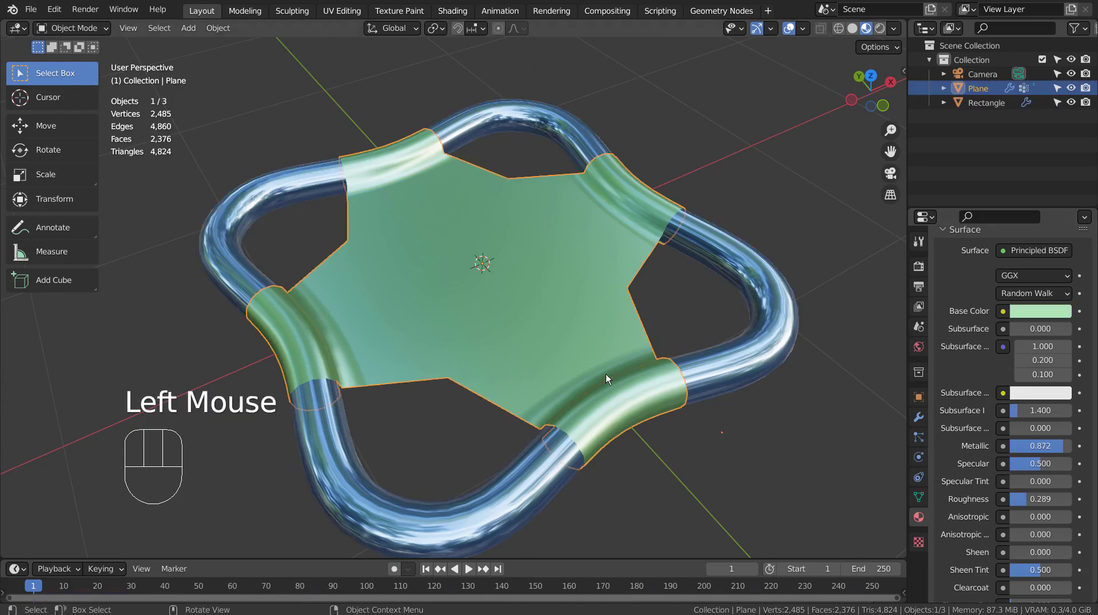
left_click(468, 569)
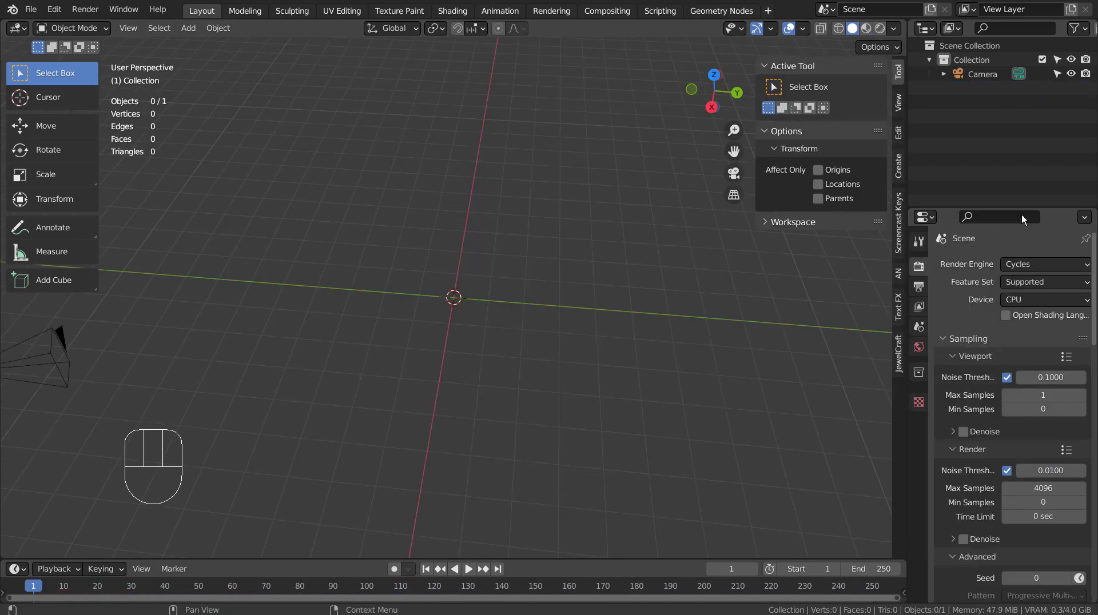
Step: Bring up the Add menu in the empty viewport to reach the Curve objects
left_click(455, 238)
key("shift+a")
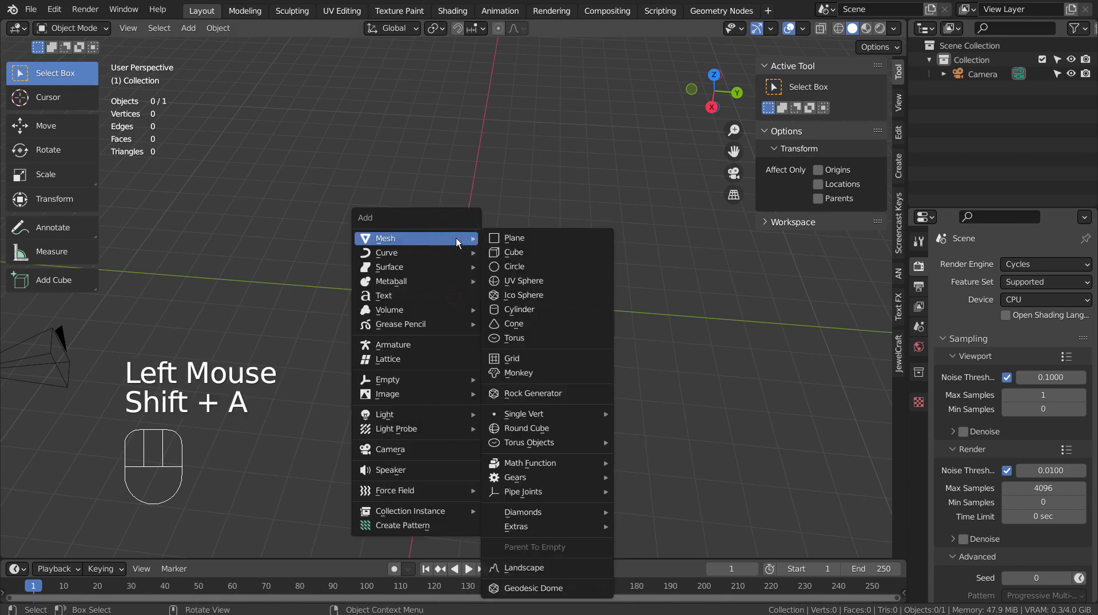
mouse_move(456, 252)
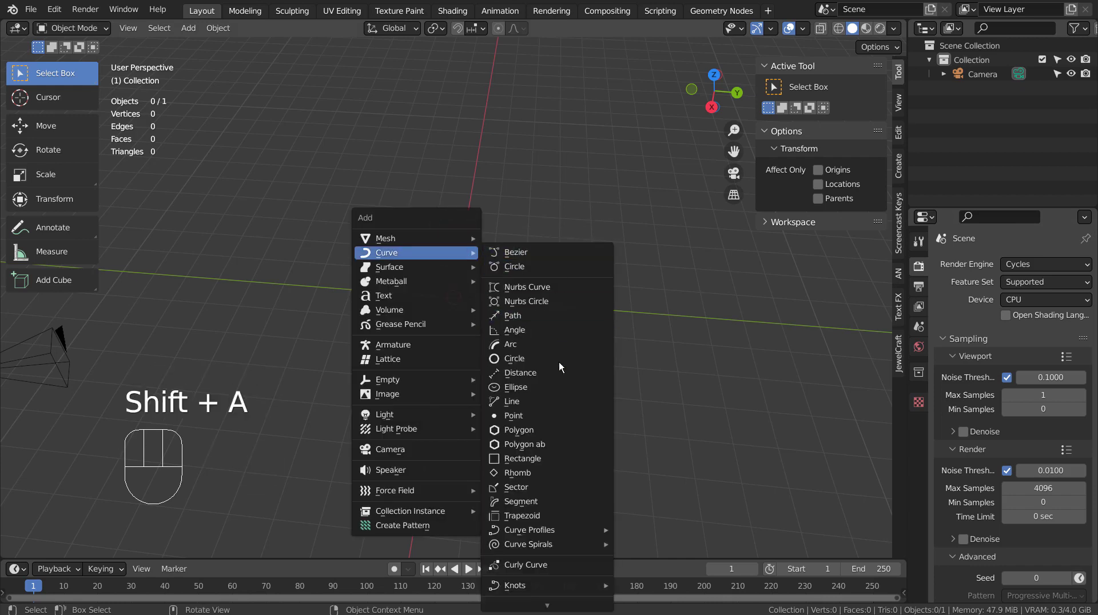
Step: Add a Rectangle curve, give it smooth handles and subdivide it
left_click(558, 458)
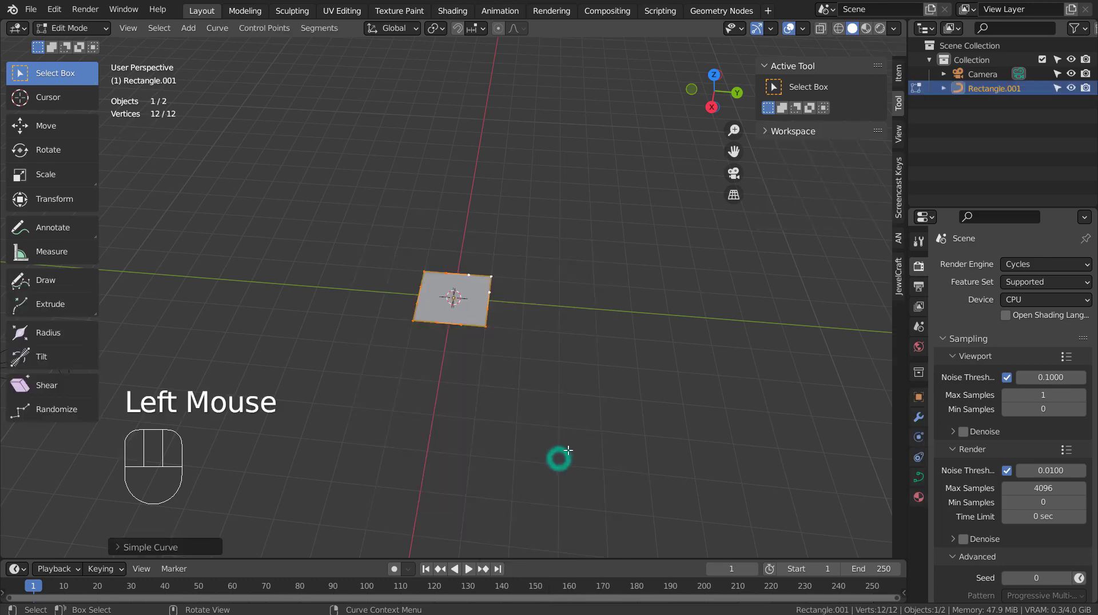
scroll(569, 282, "up", 3)
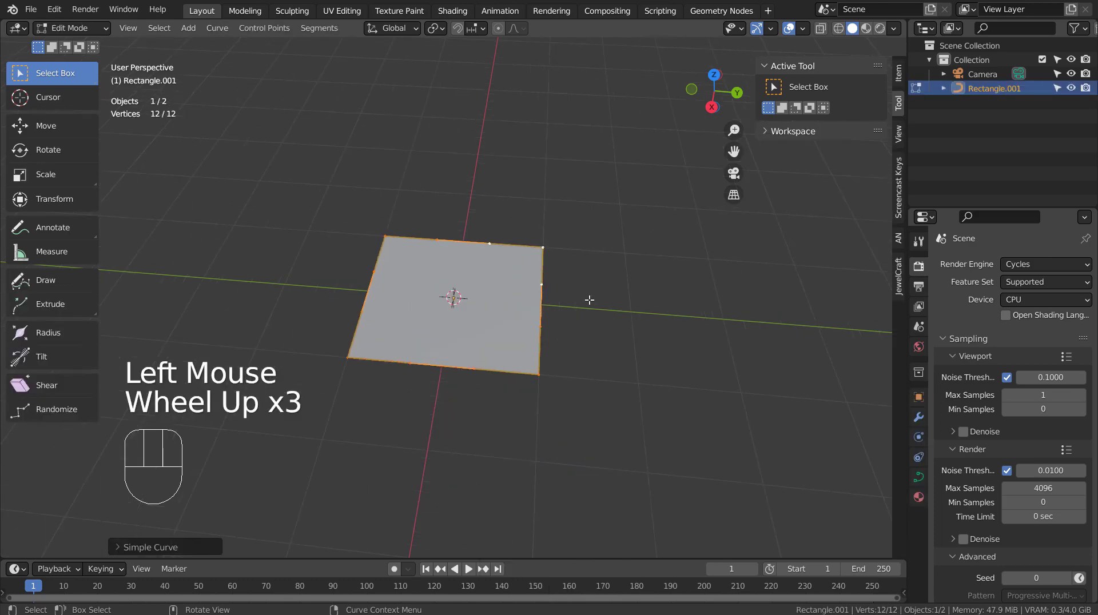
key("v")
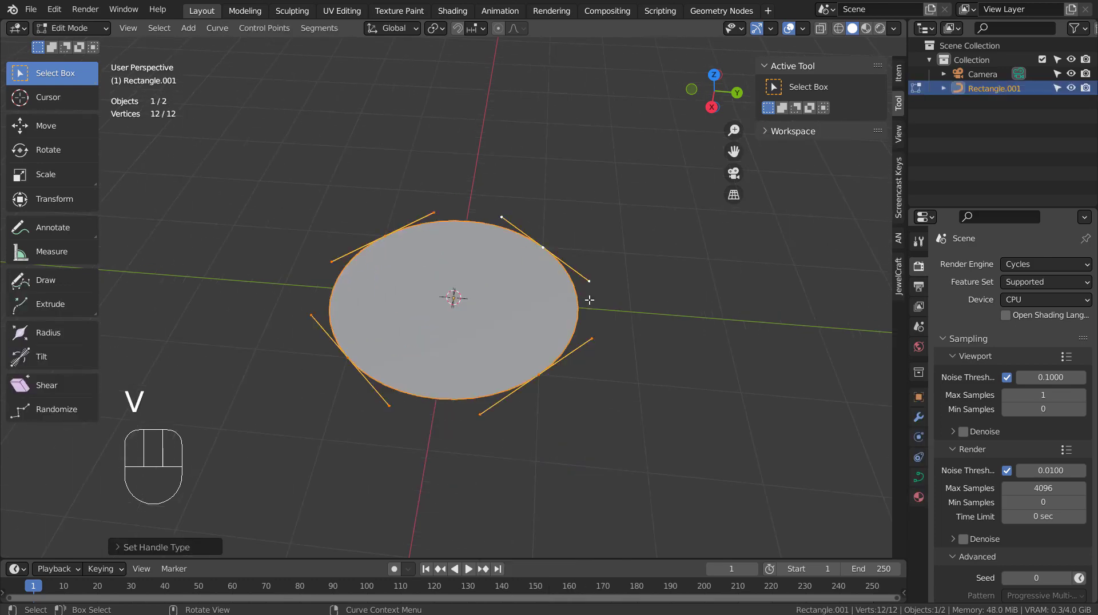
right_click(589, 299)
left_click(591, 303)
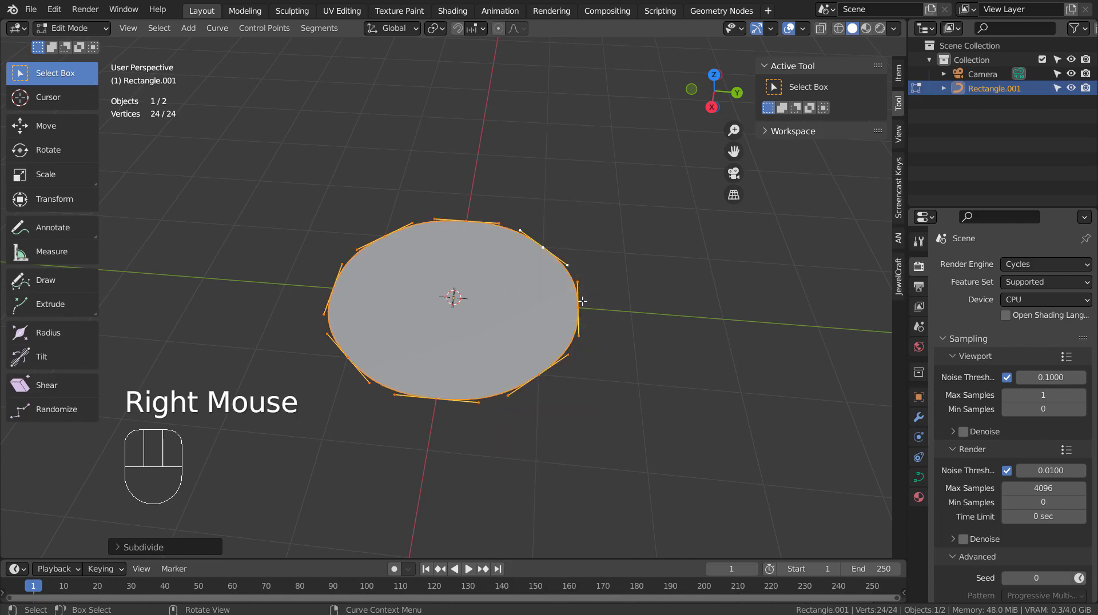
Step: Scale the four original right, top, left and bottom points inward, then return to Object Mode
left_click(581, 301)
left_click(474, 223, "shift")
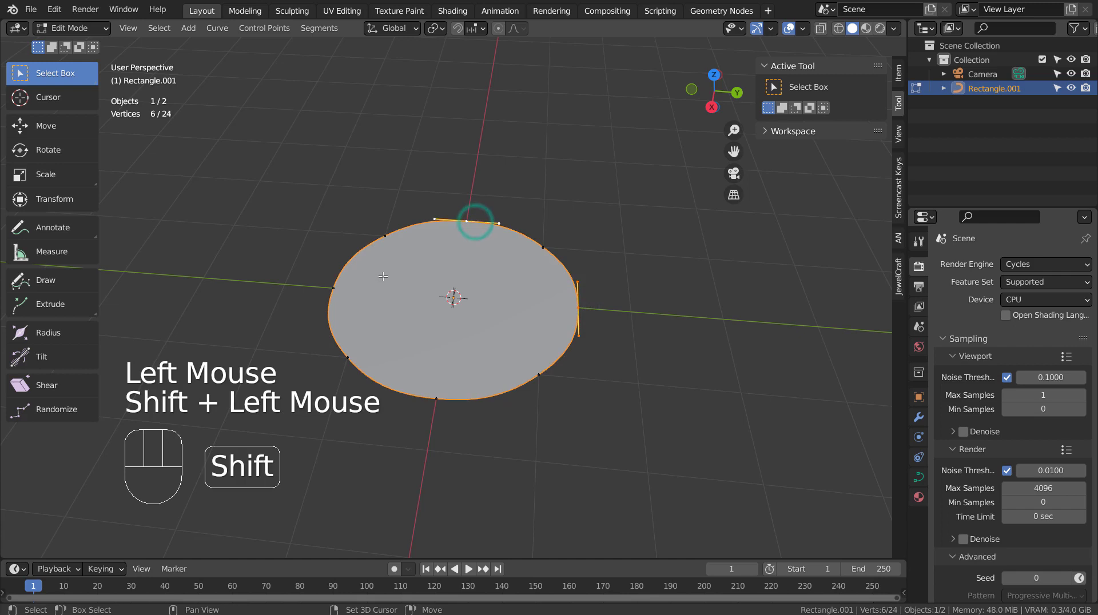
left_click(333, 288, "shift")
double_click(437, 400, "shift")
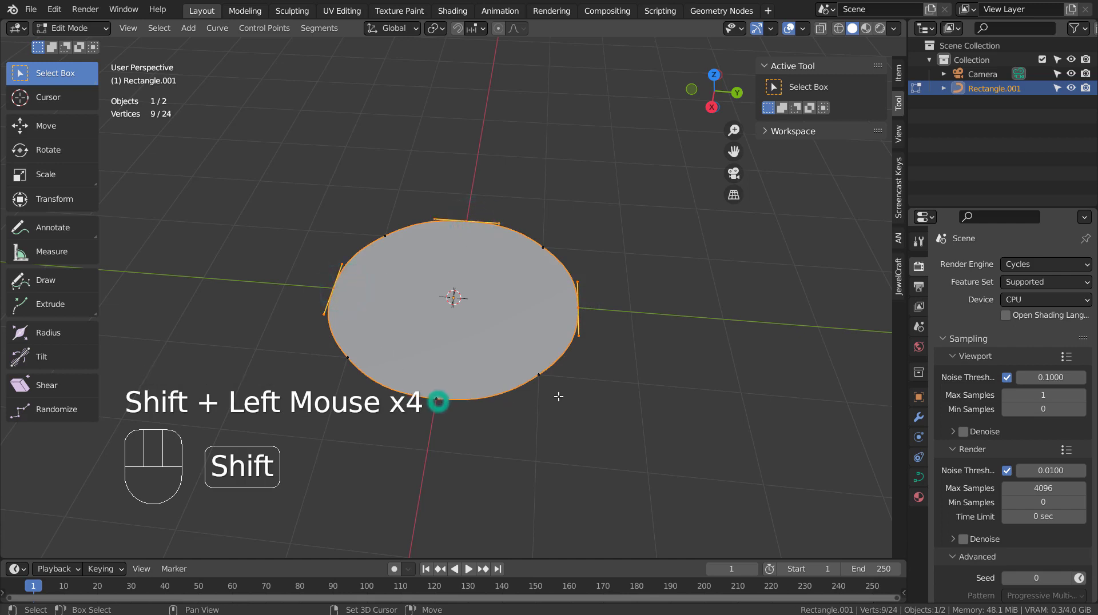
left_click(436, 398, "shift")
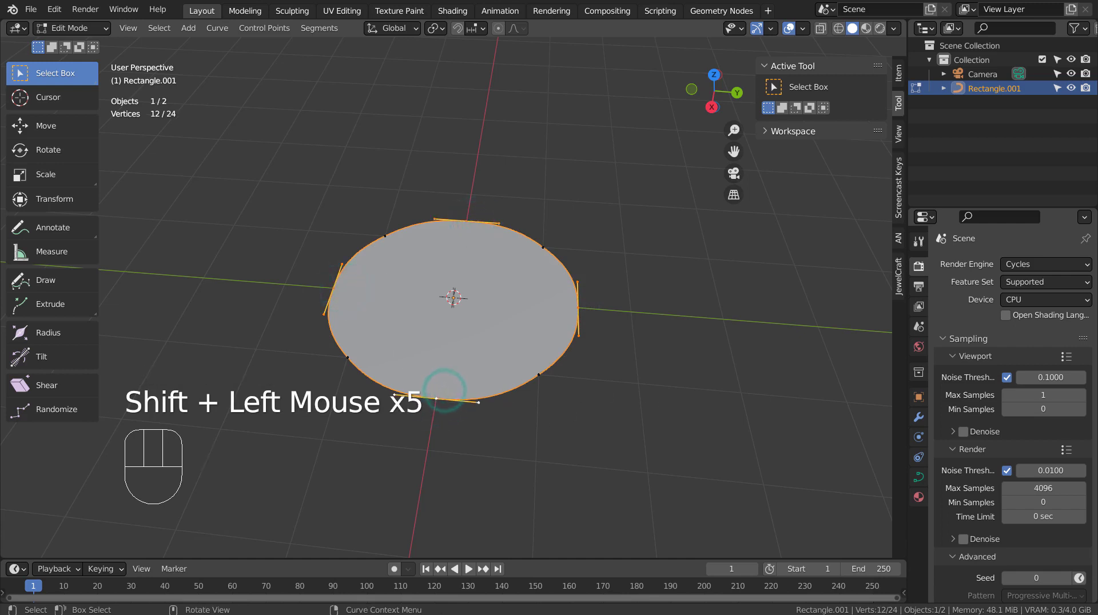
key("s")
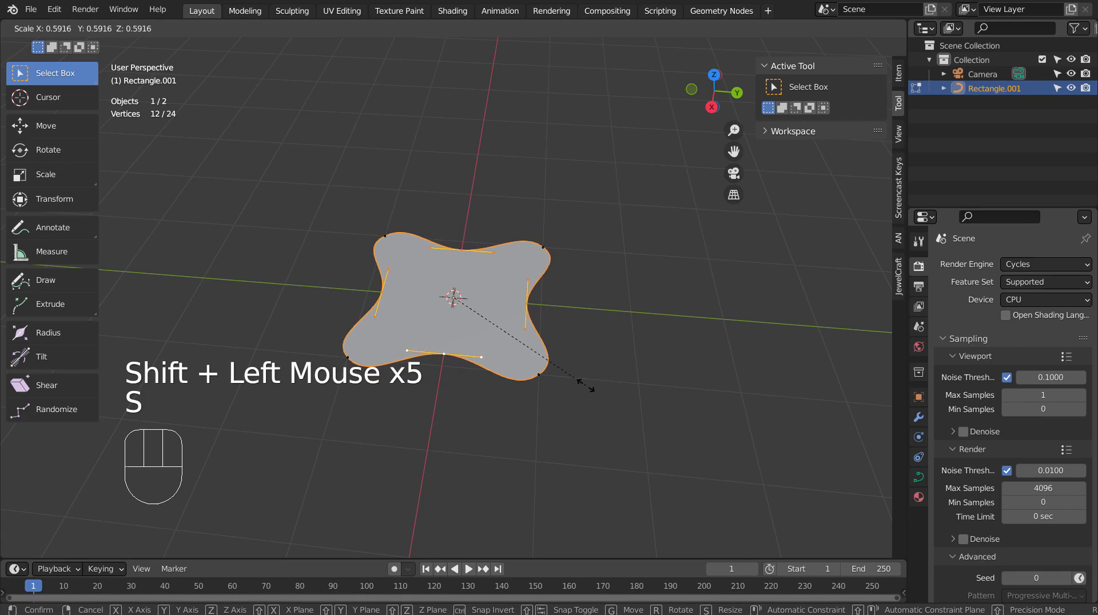
left_click(588, 385)
key("Tab")
middle_click_drag(548, 319, 565, 349)
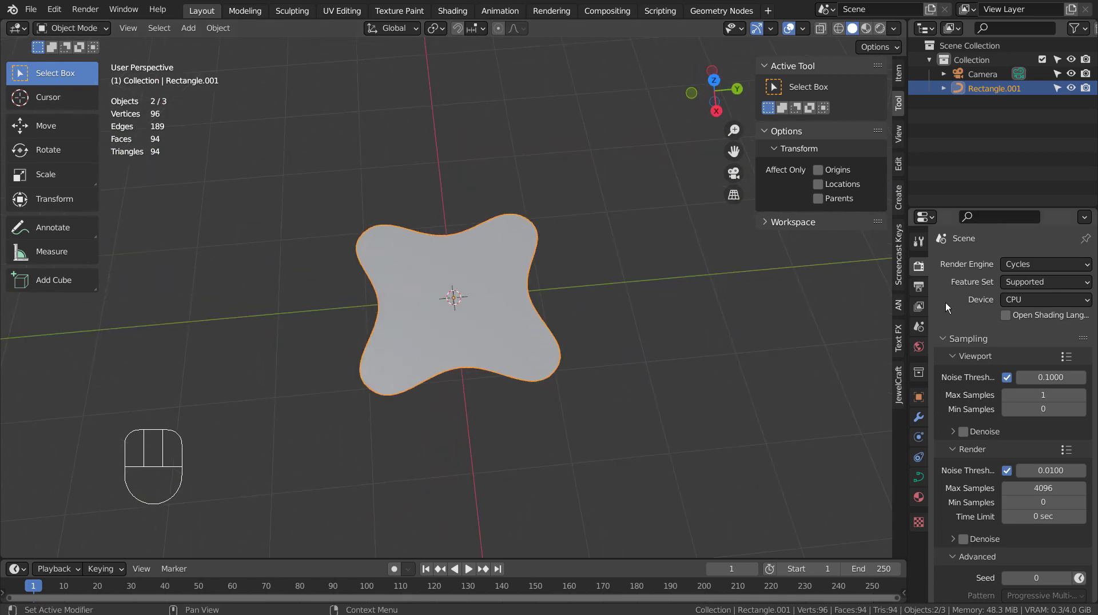
Step: Set the curve Shape to 3D and its Fill Mode to Full
left_click(917, 478)
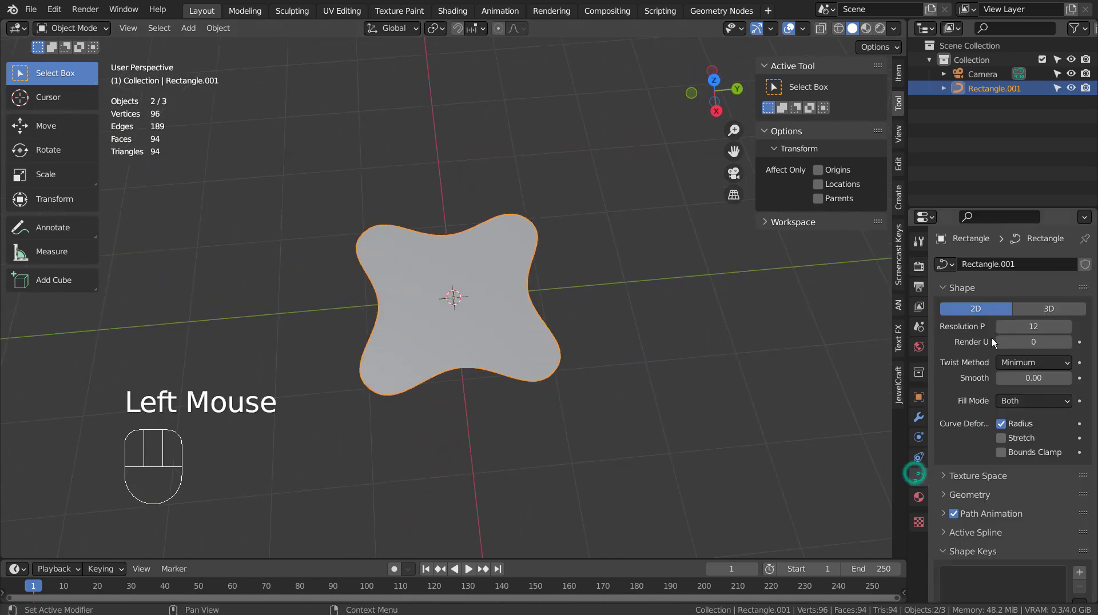
left_click(1037, 311)
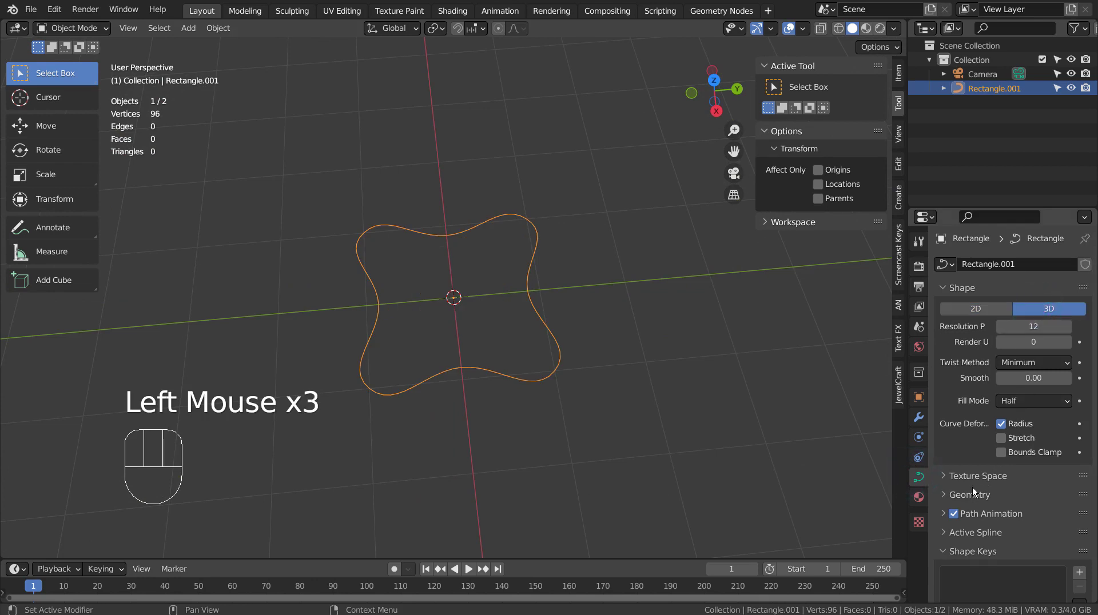
left_click(945, 495)
scroll(939, 493, "down", 7)
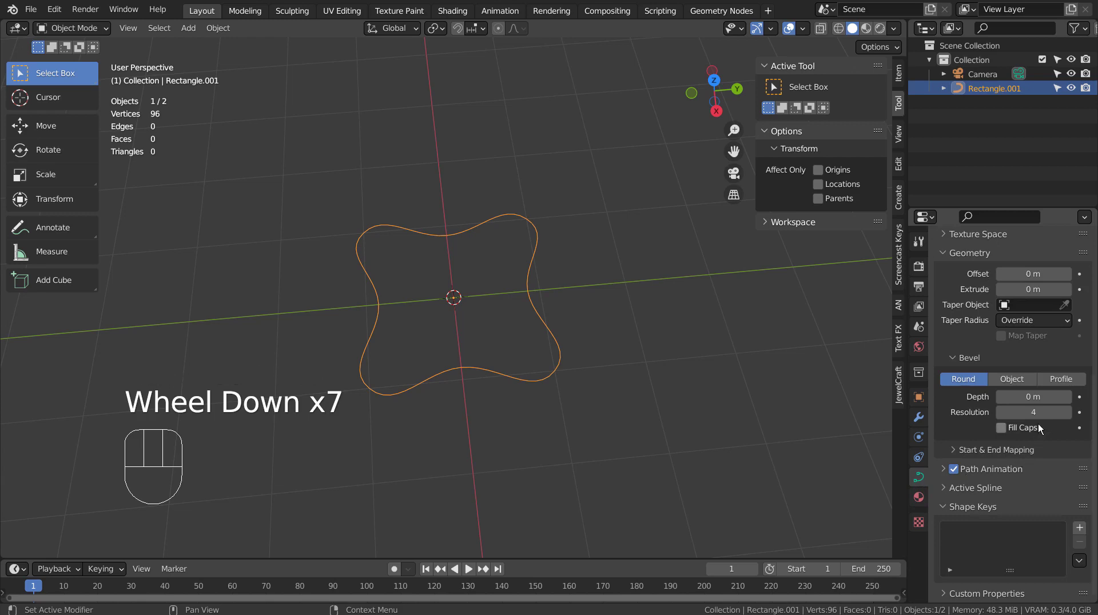
scroll(1038, 423, "up", 3)
left_click(1032, 296)
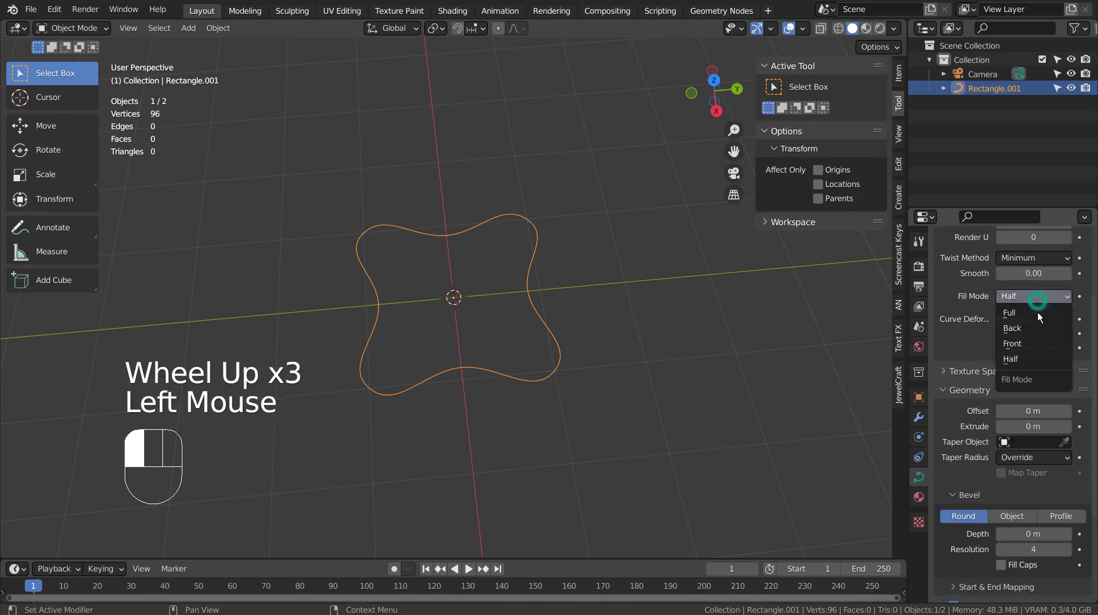
left_click(1036, 313)
Step: Set the Bevel Depth to 0.095 m to form a round tube
scroll(1039, 377, "down", 6)
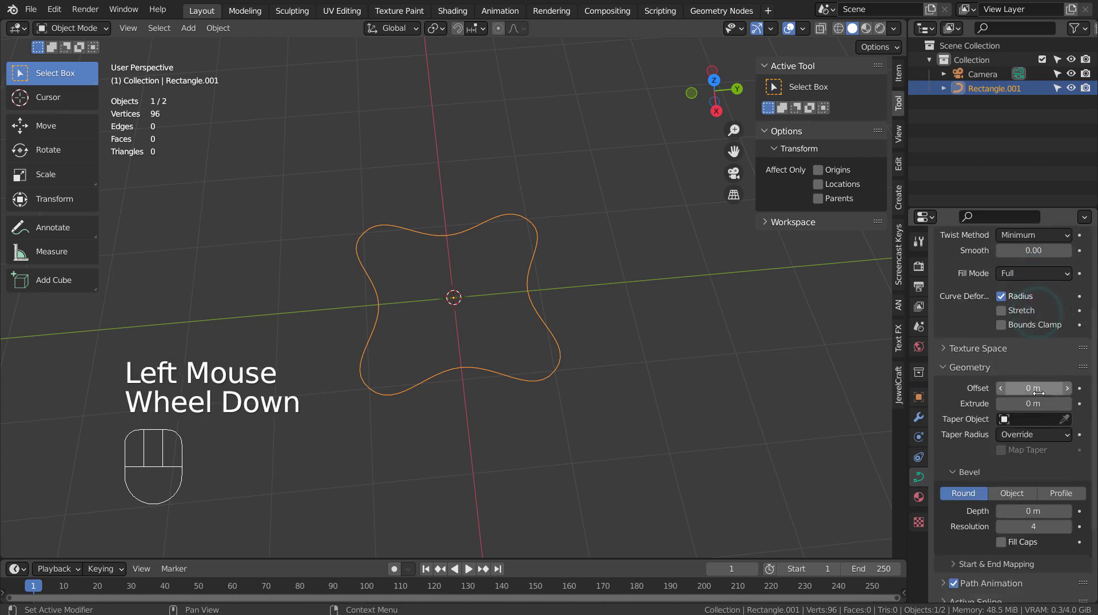
left_click_drag(1016, 401, 1049, 401, "shift")
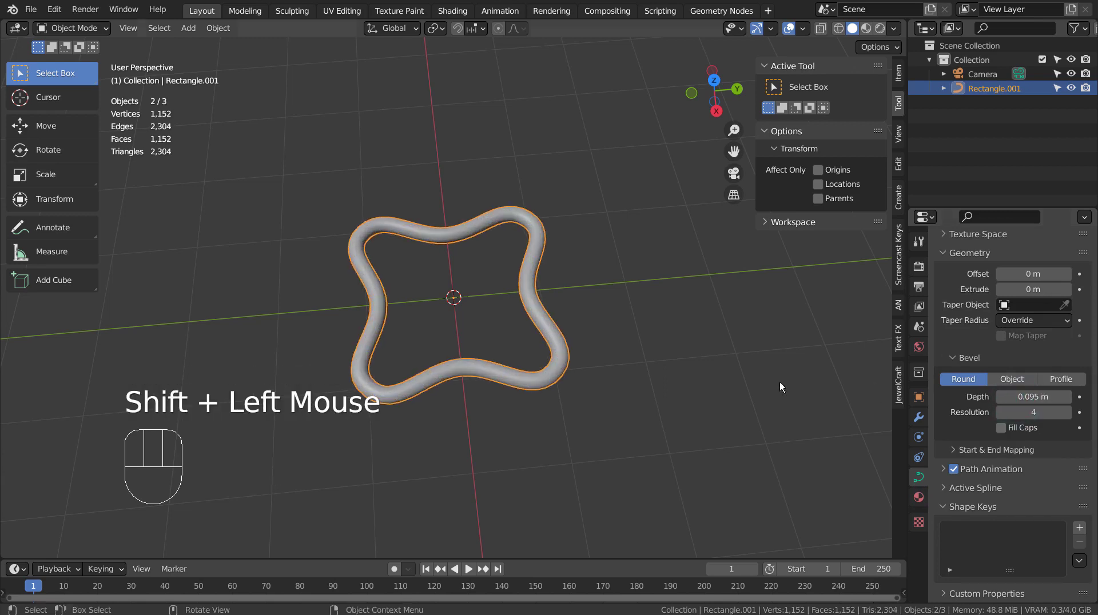
middle_click_drag(781, 382, 668, 334)
scroll(643, 341, "up", 3)
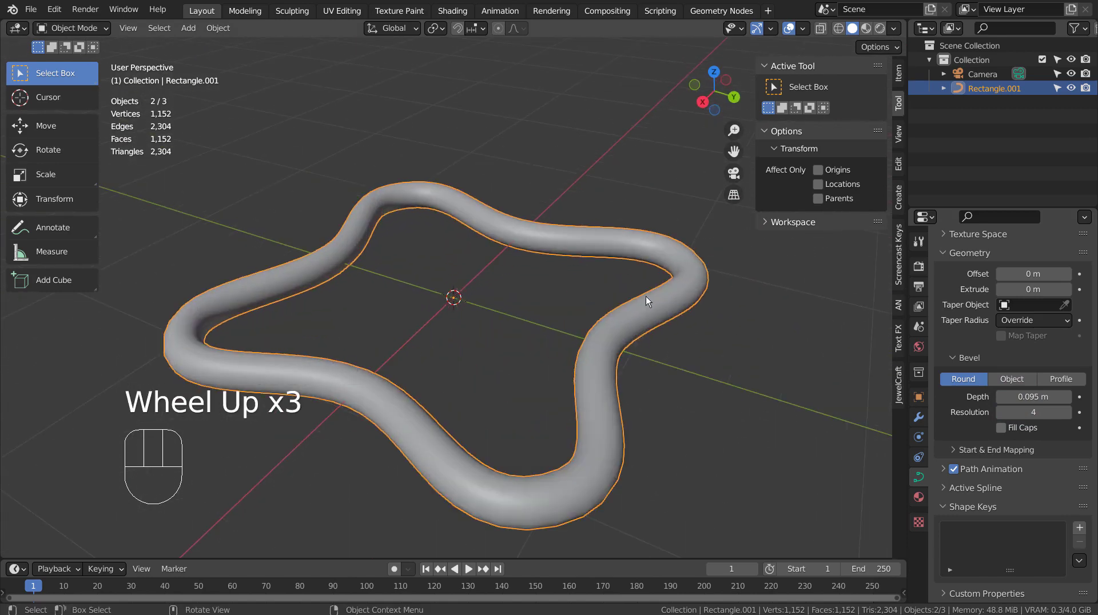
Step: Convert the tube to a mesh and view it top-down in Edit Mode
right_click(668, 296)
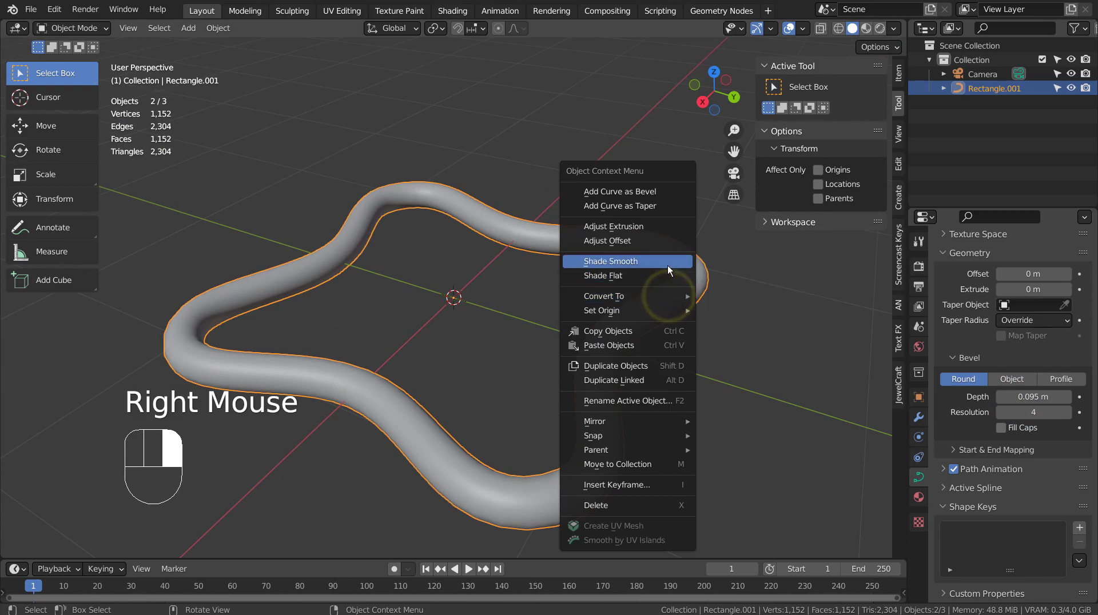
mouse_move(667, 297)
left_click(744, 311)
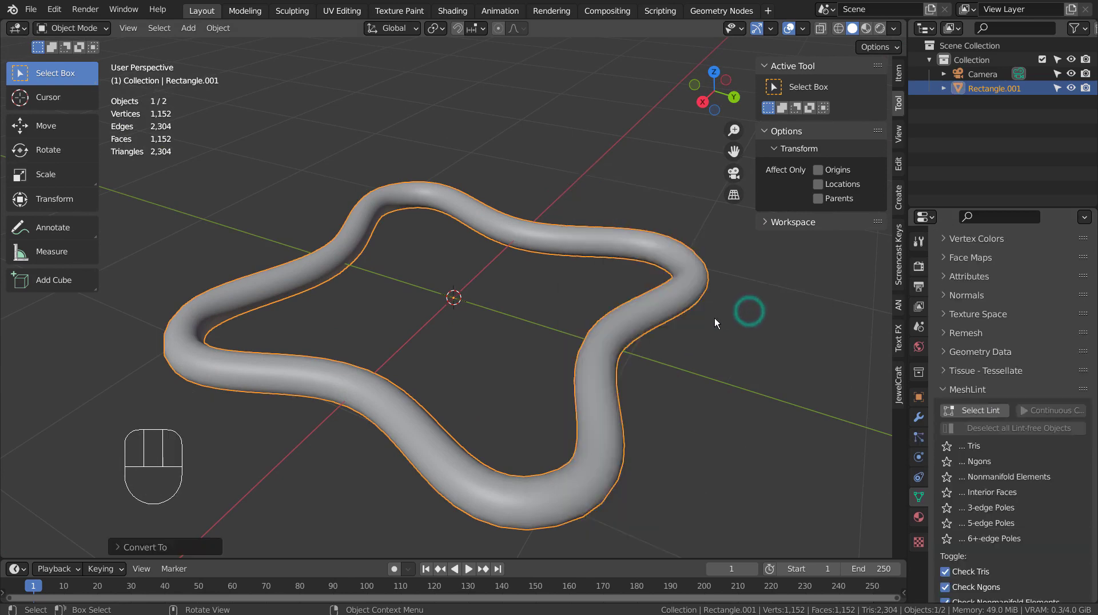
key("Tab")
middle_click_drag(534, 318, 596, 326)
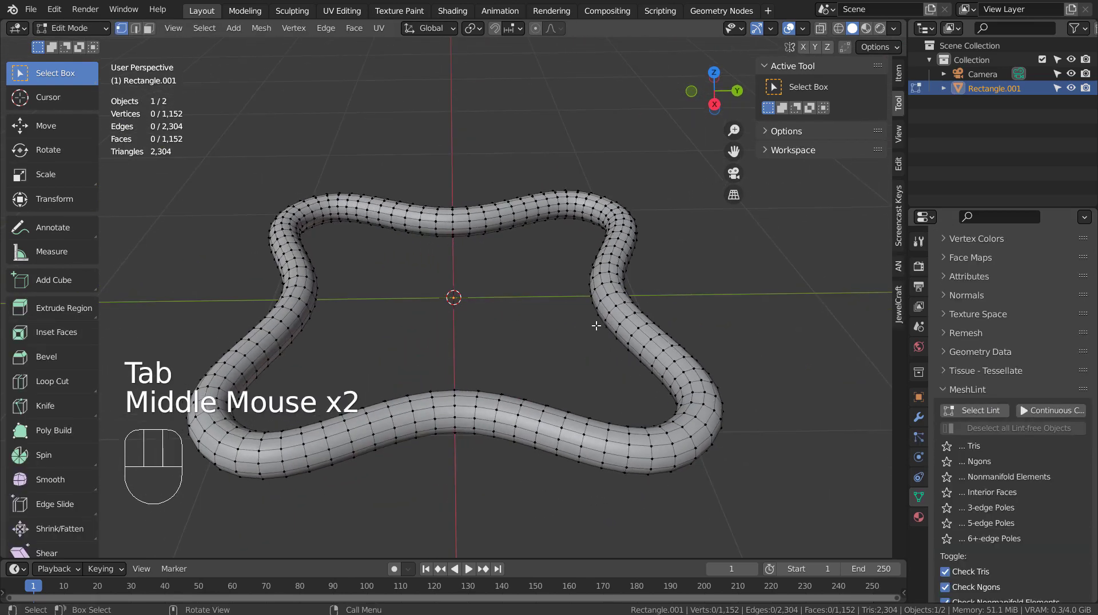
key("KP_7")
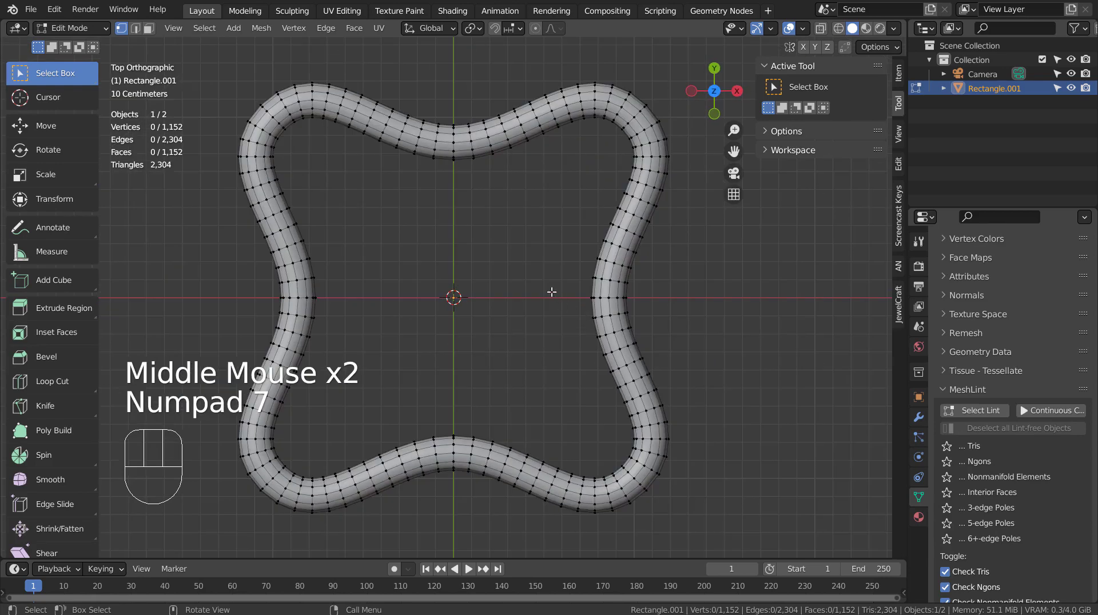
left_click(496, 281)
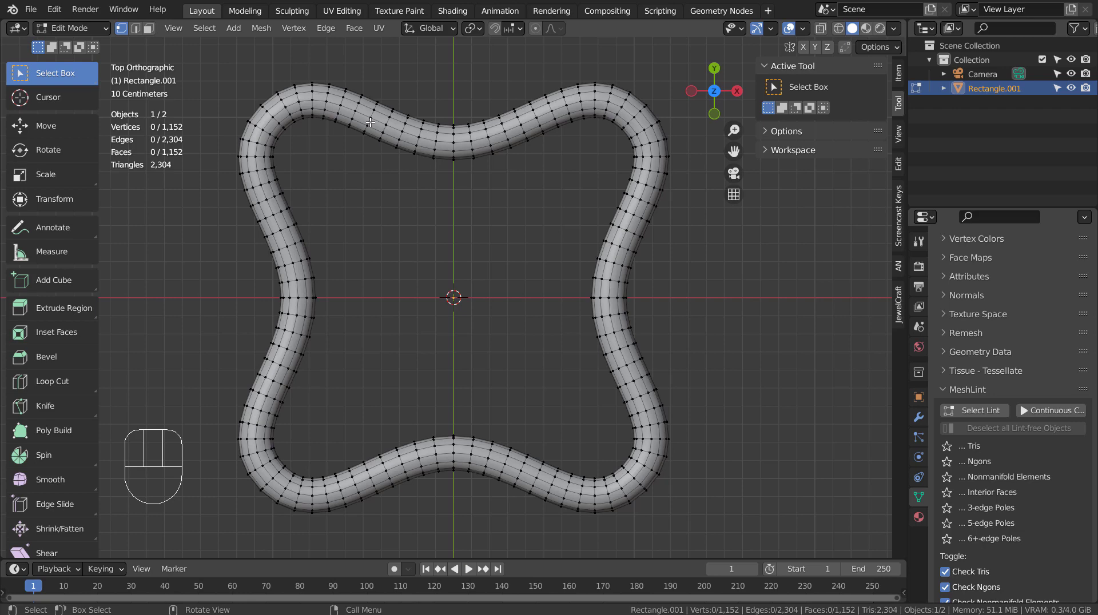
Step: In wireframe, circle-select the band of faces across the tube's top span
key("shift+z")
left_click(427, 176)
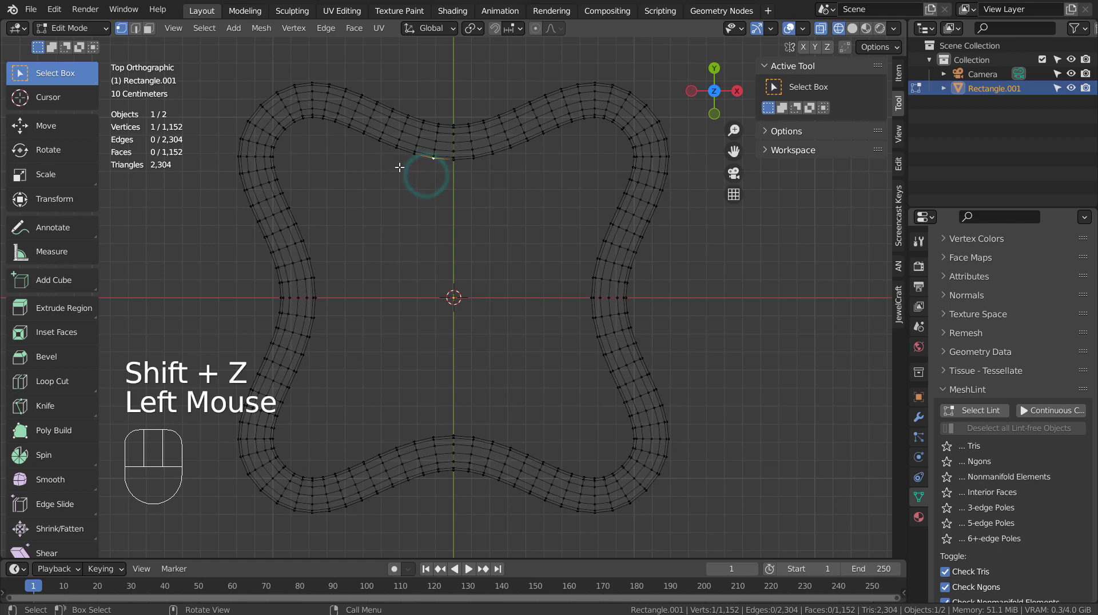
key("c")
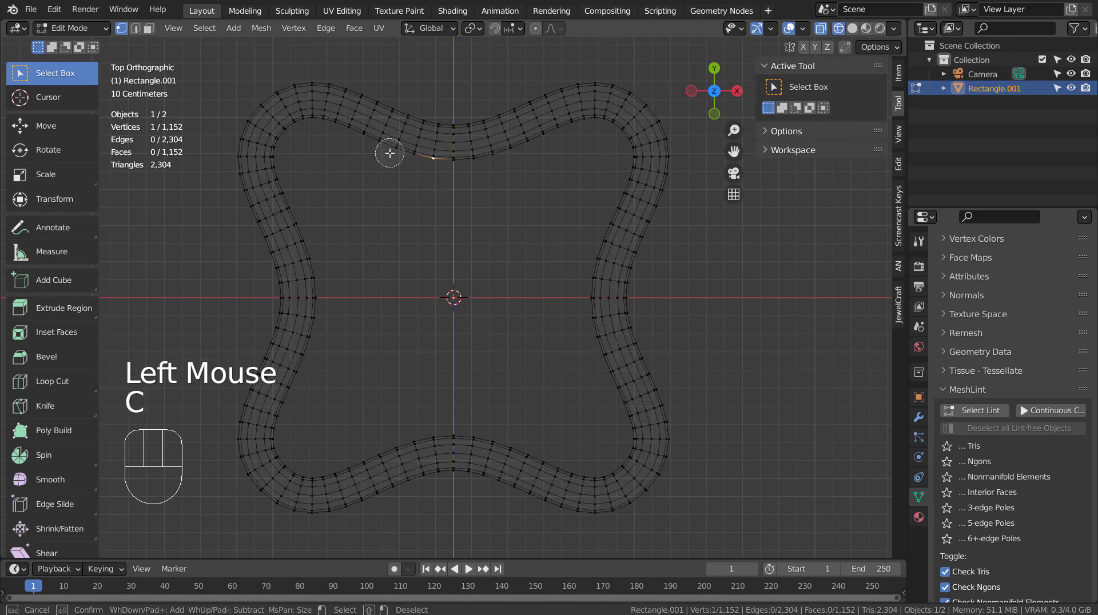
mouse_move(387, 152)
left_mouse_down()
mouse_move(415, 114)
mouse_move(420, 158)
mouse_move(466, 154)
mouse_move(492, 124)
mouse_move(494, 166)
mouse_move(502, 155)
mouse_move(485, 105)
mouse_move(518, 149)
left_mouse_up()
right_click(449, 270)
key("3")
key("c")
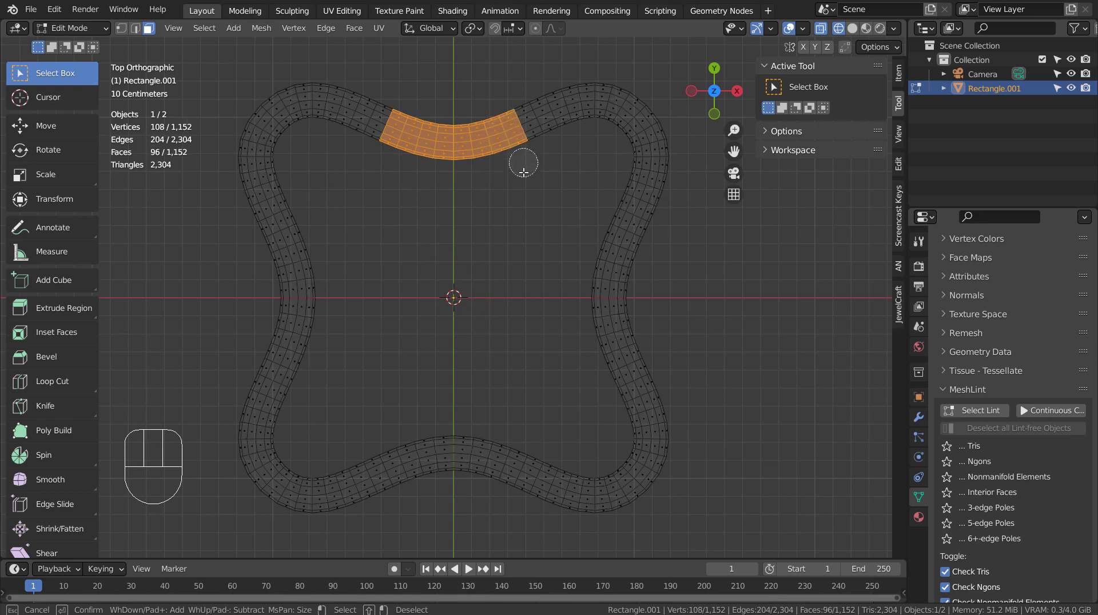
right_click(522, 191)
key("shift+z")
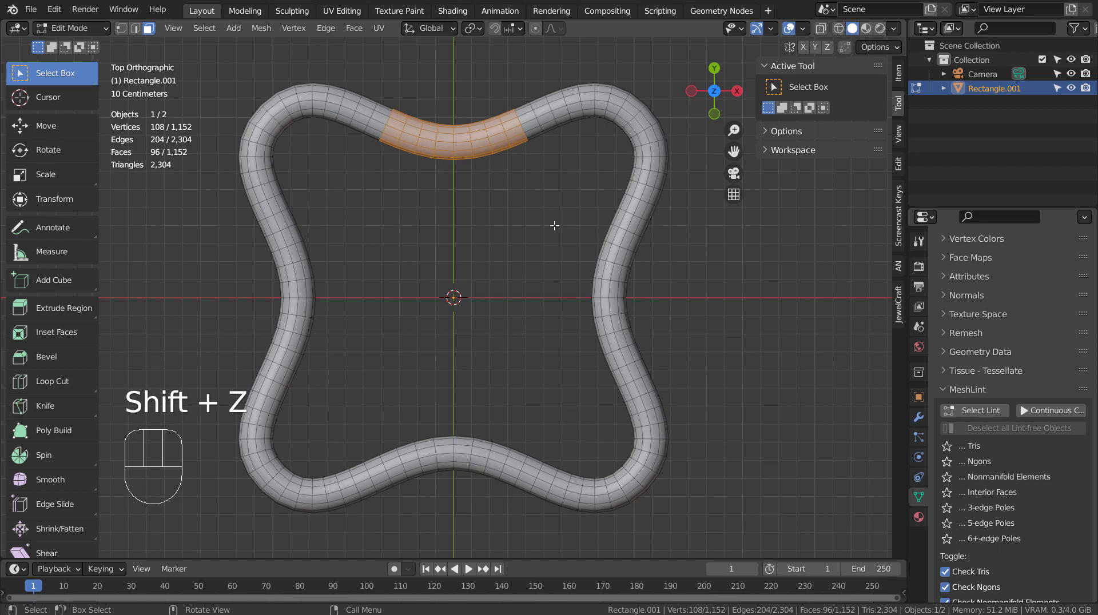
Step: Duplicate the top faces and separate them into their own object
key("shift+d")
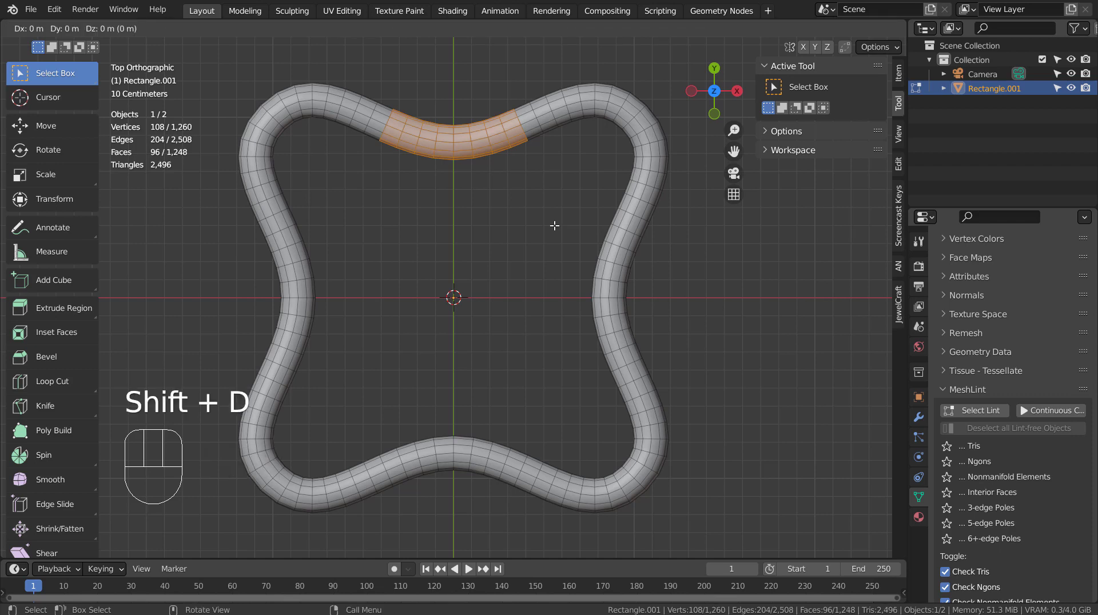
right_click(555, 226)
key("p")
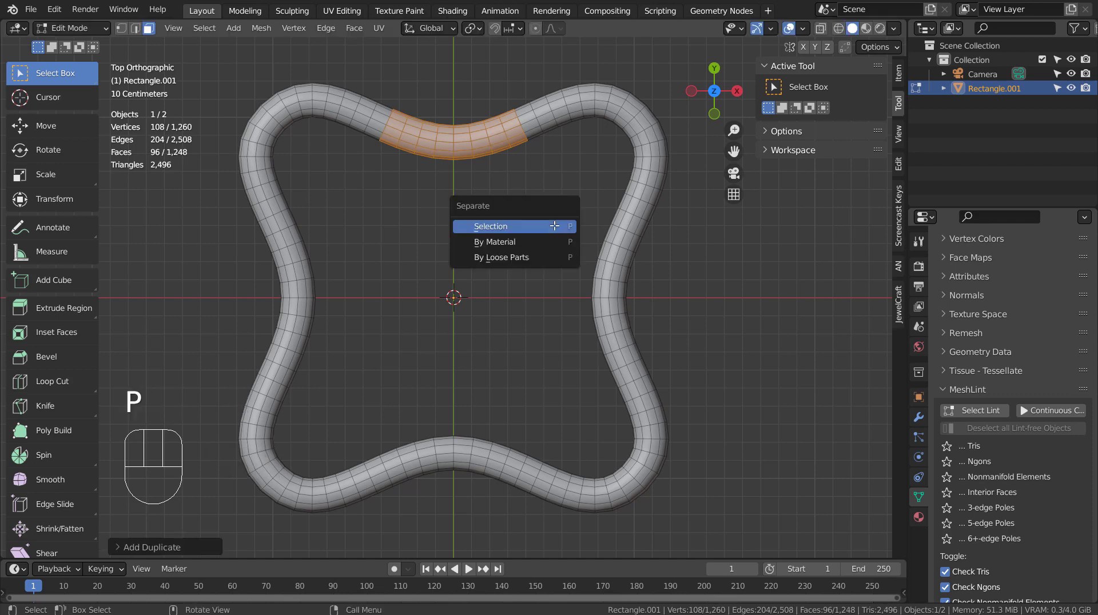
left_click(555, 226)
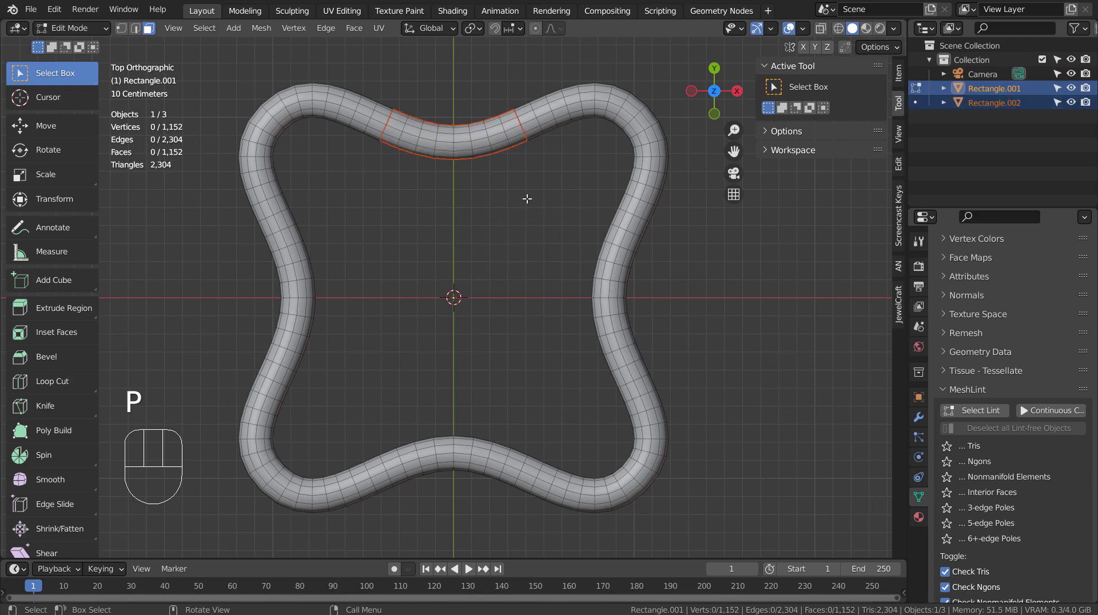
key("Tab")
Step: Place copies of the top piece on the right, bottom and left, rotated -90°
middle_click_drag(577, 319, 470, 190)
left_click(561, 258)
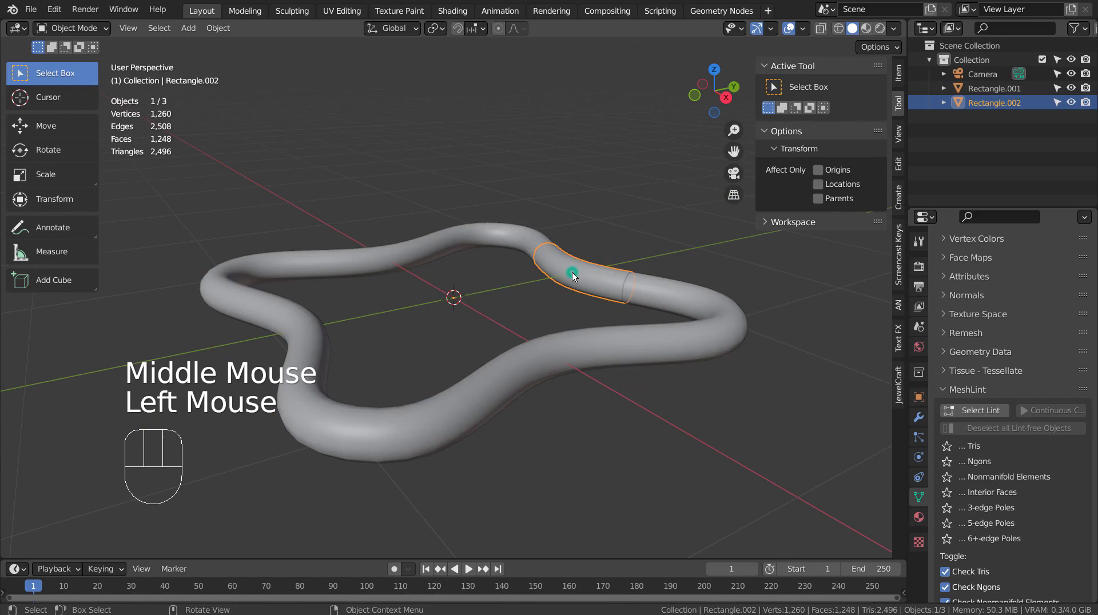
middle_click_drag(640, 307, 669, 325)
key("KP_7")
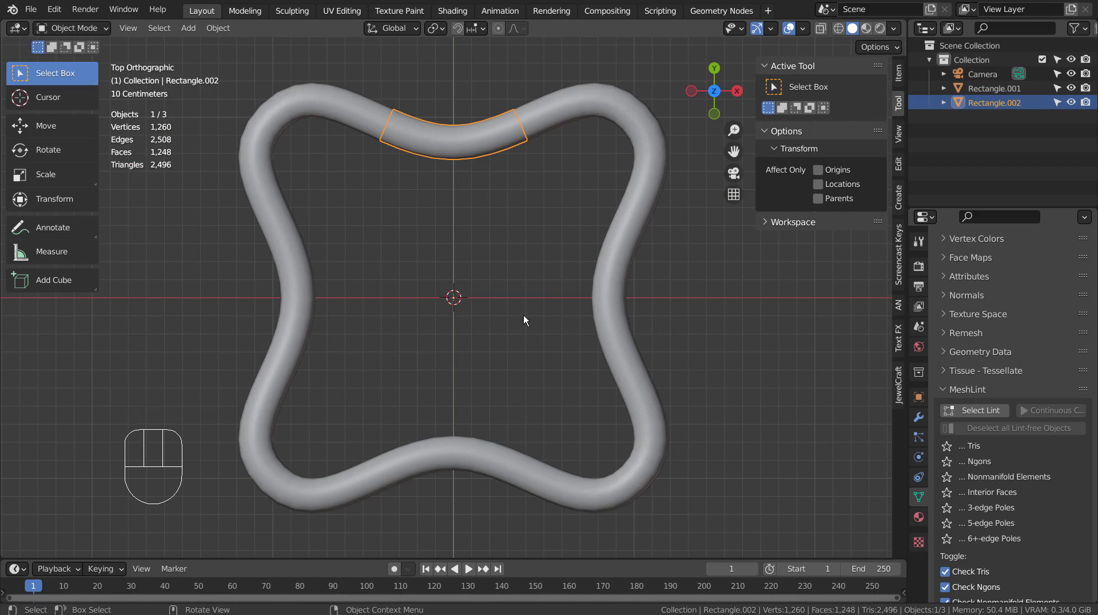
key("shift")
key("shift+d")
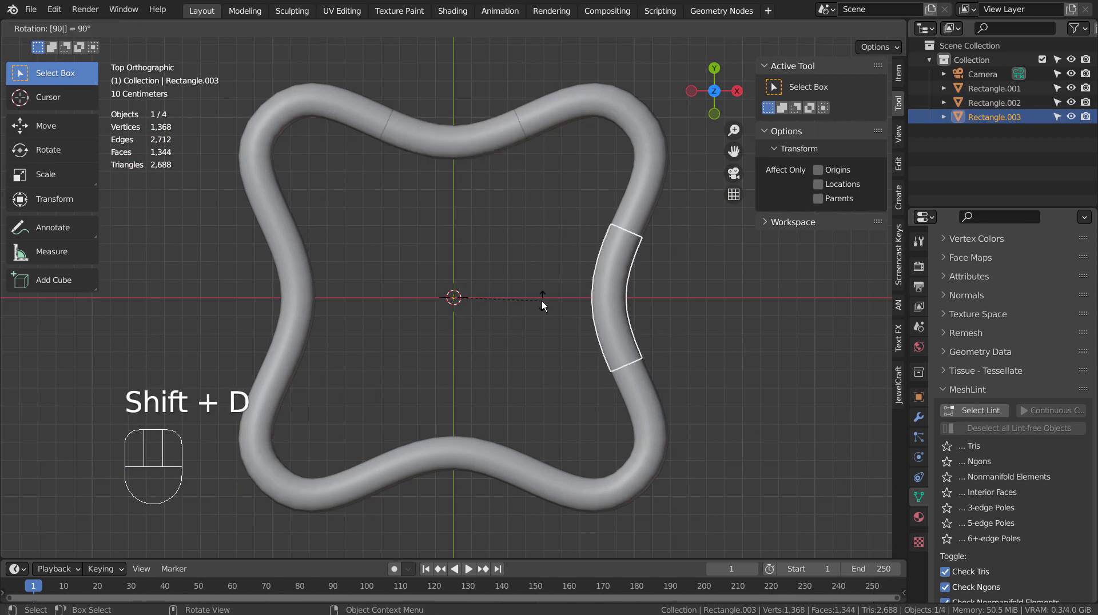
left_click(541, 301)
key("shift+d")
type("-90")
key("Return")
key("shift+d")
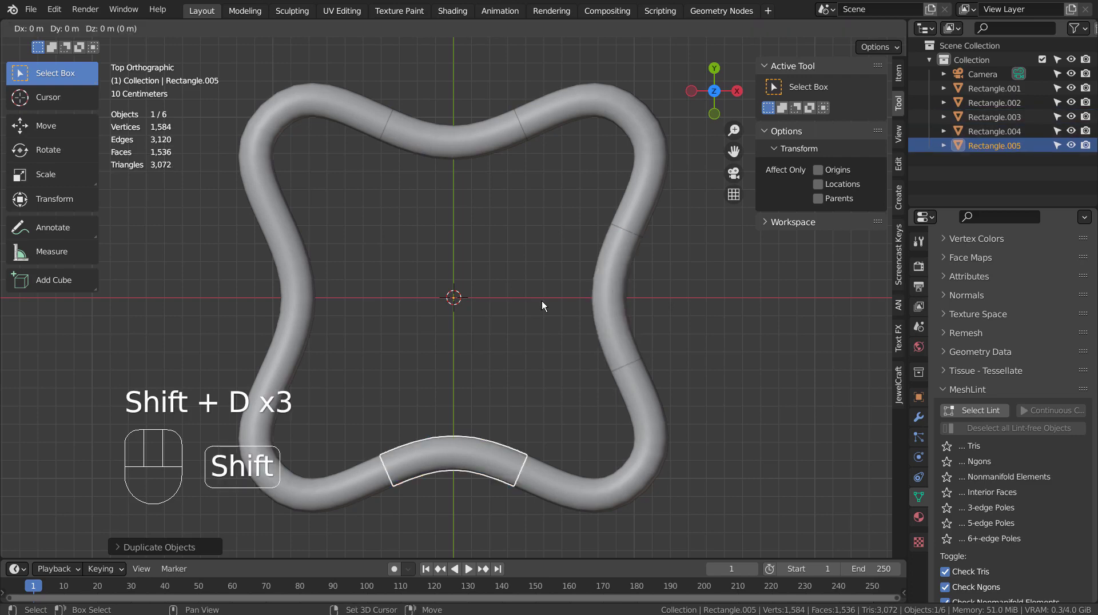
type("r-90")
key("Return")
middle_click_drag(541, 301, 489, 280)
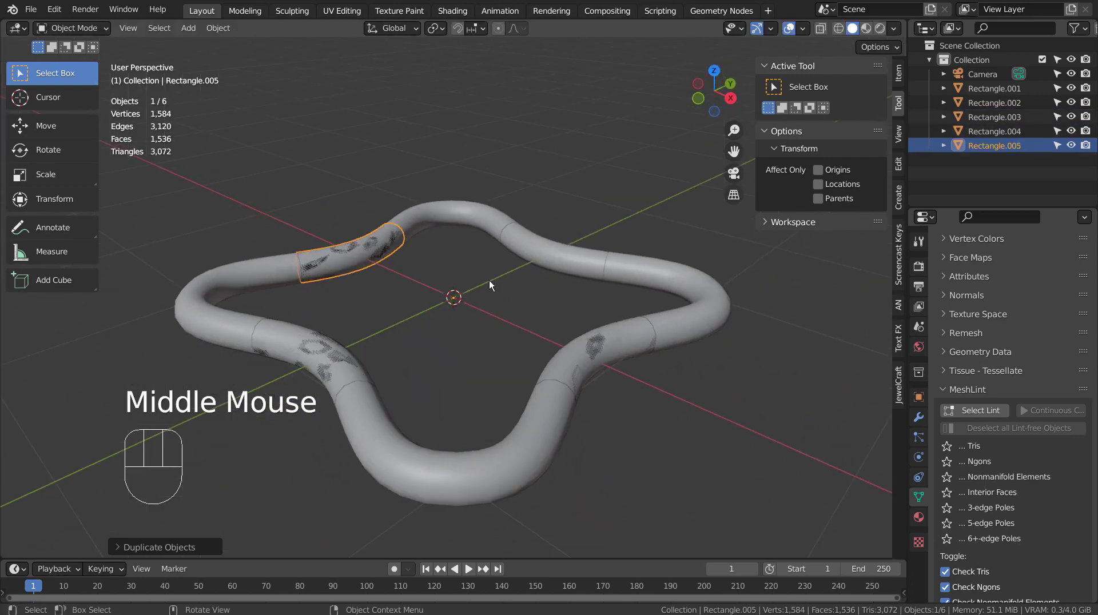
Step: Select the three rotated copies on the right, left and bottom sides
left_click(539, 259)
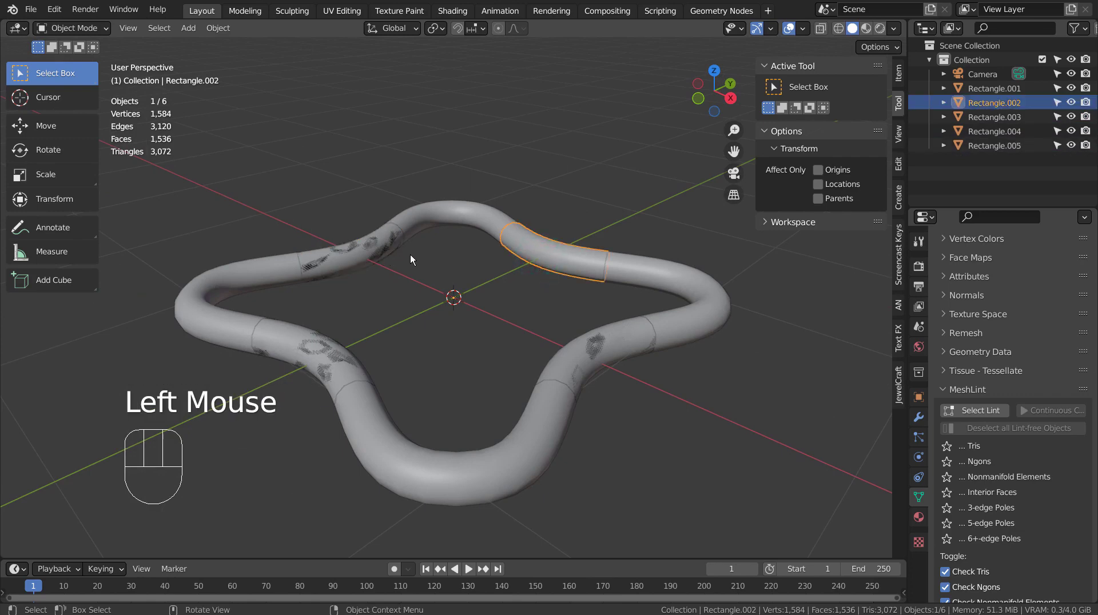
middle_click_drag(464, 252, 541, 349)
key("KP_7")
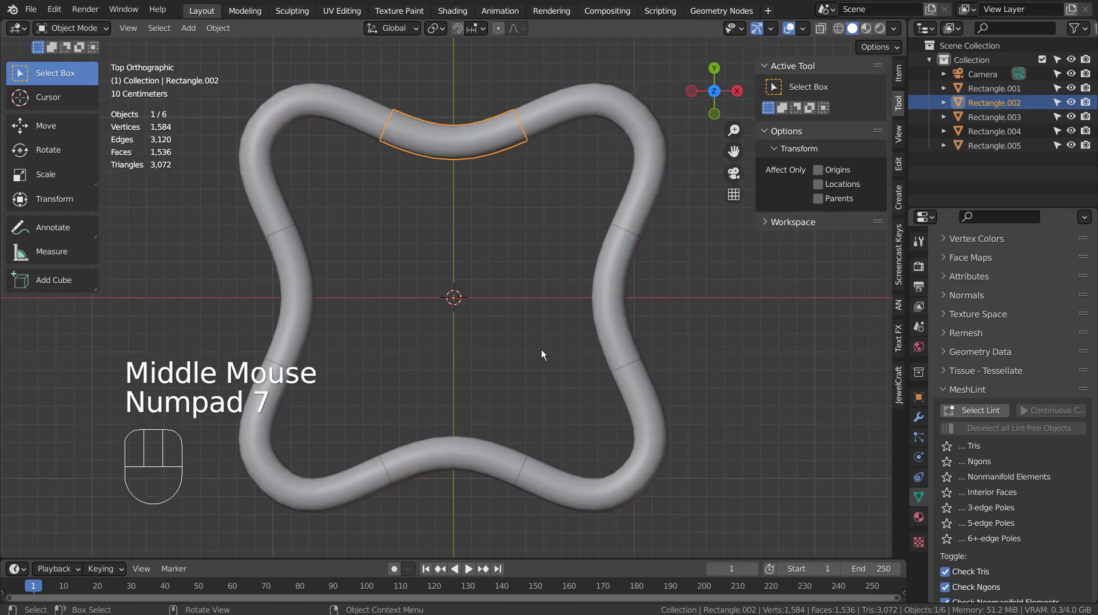
left_click(621, 259)
left_click(275, 283, "shift")
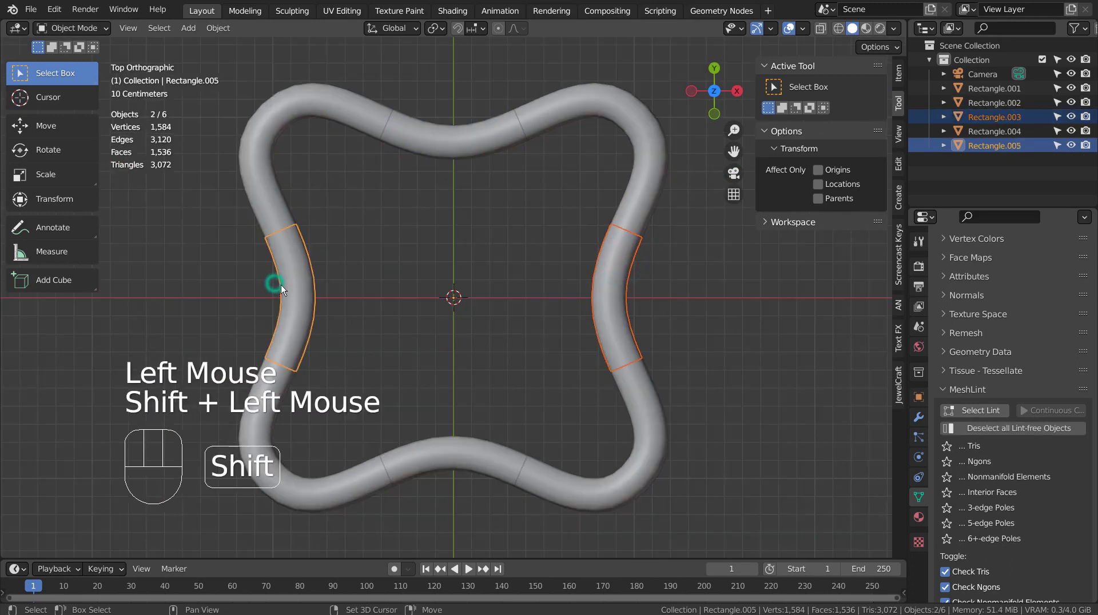
left_click(458, 445, "shift")
Step: Delete the three selected copies and open the top tube piece in Edit Mode
key("x")
left_click(491, 341)
left_click(461, 143)
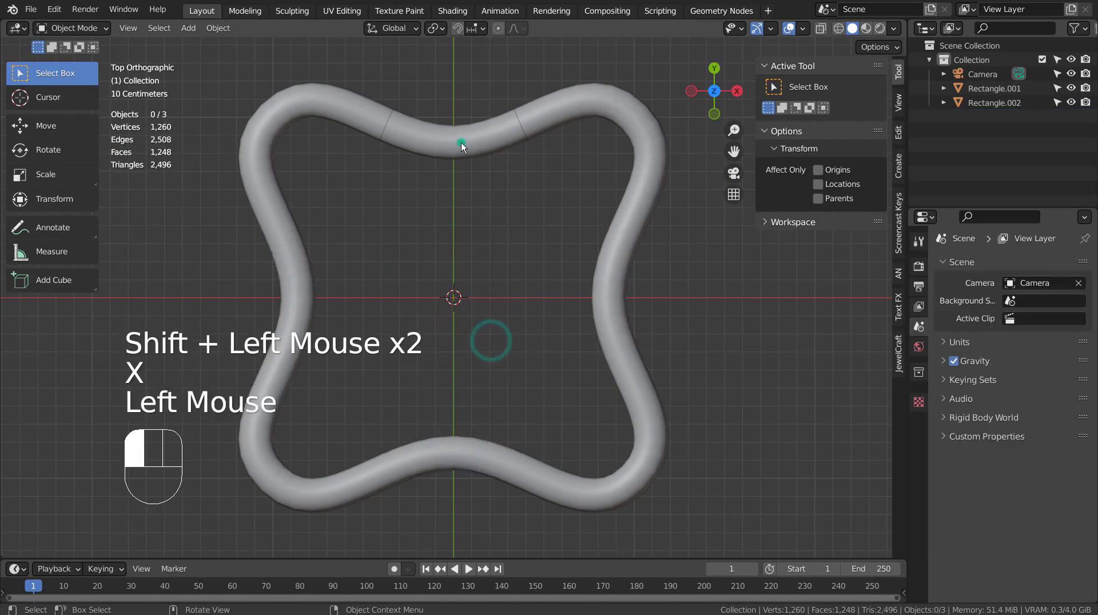
key("Tab")
middle_click_drag(537, 272, 502, 162)
scroll(556, 250, "up", 2)
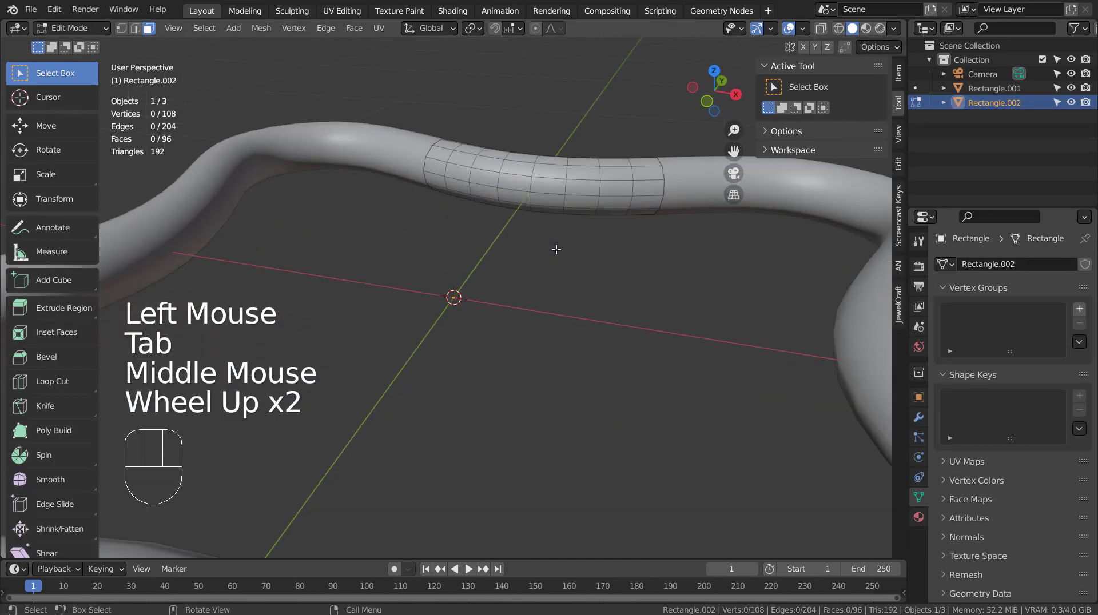
middle_click_drag(664, 229, 659, 211)
Step: Select the piece's inner edge row and extrude it 0.1635 m inward along Y
left_click(672, 242)
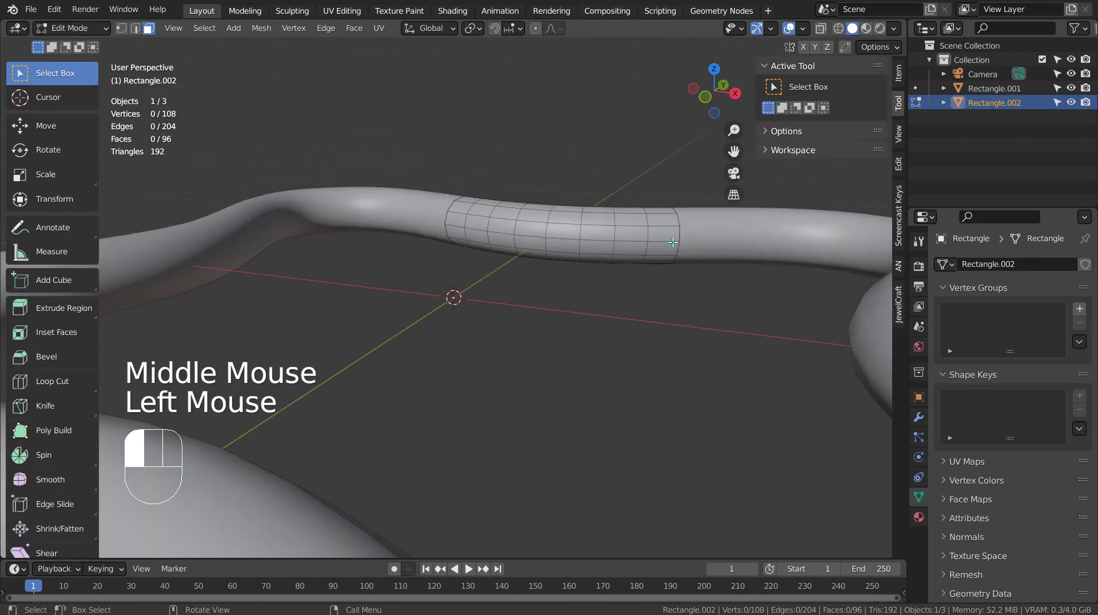
key("2")
left_click(658, 242)
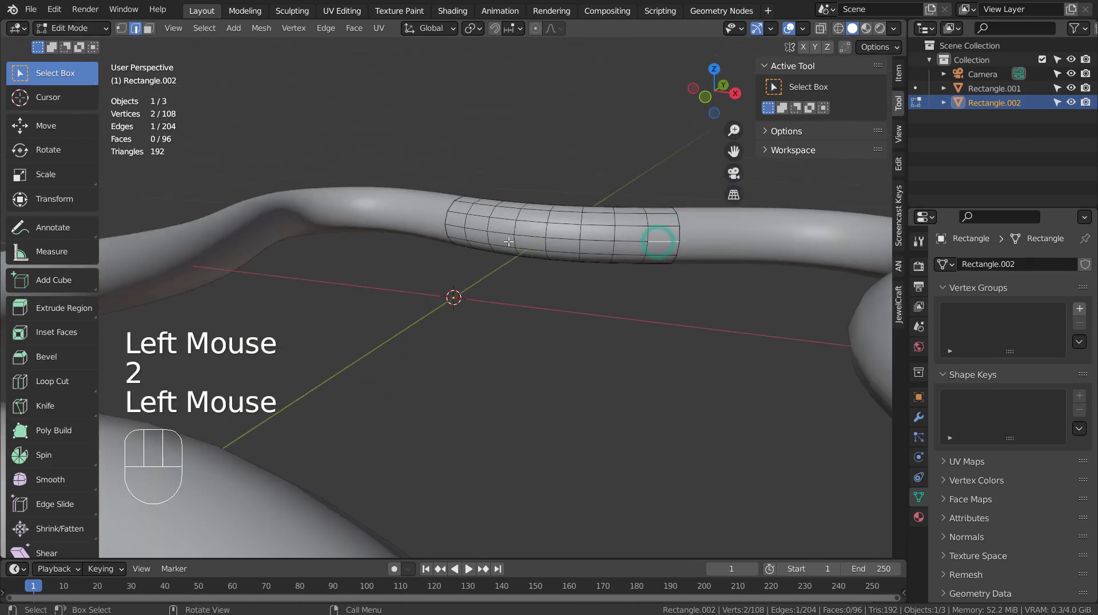
left_click(459, 227, "ctrl")
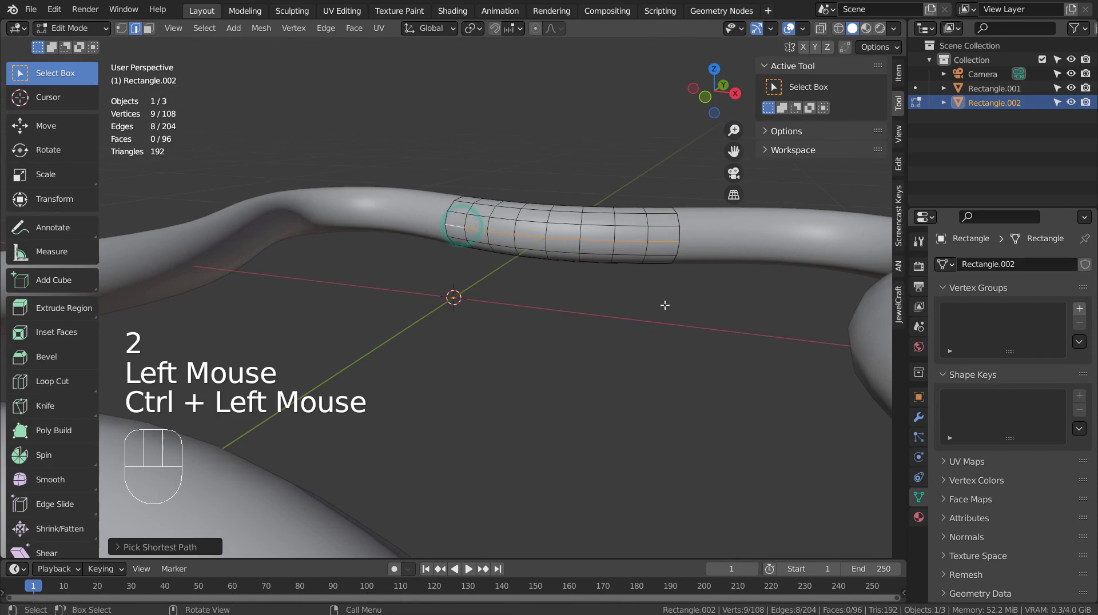
middle_click_drag(665, 305, 656, 350)
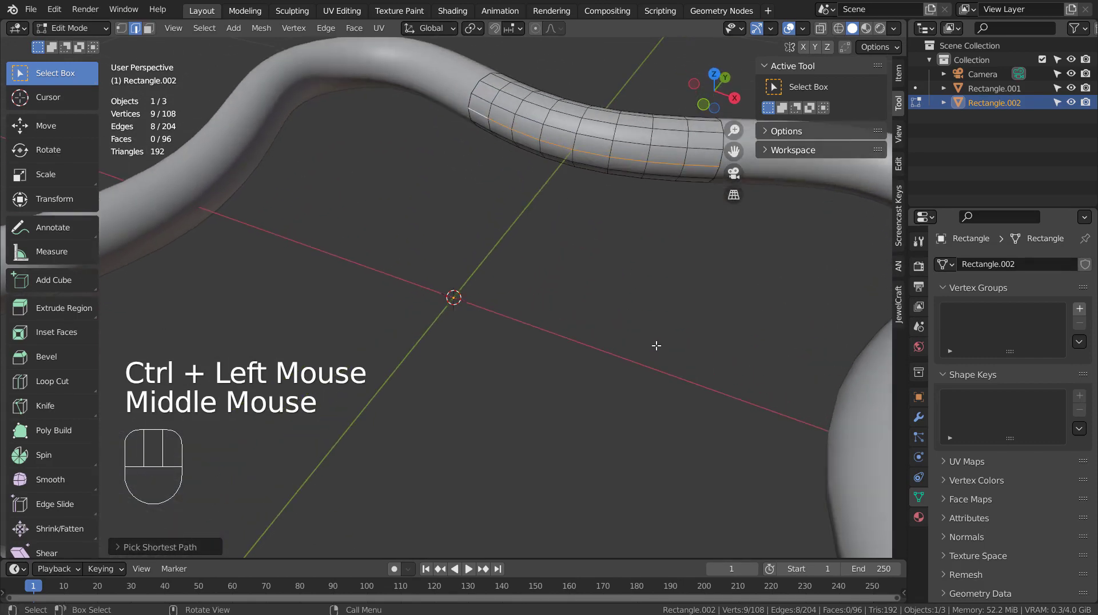
key("KP_7")
scroll(666, 345, "down", 1)
scroll(669, 345, "down", 1)
key("e")
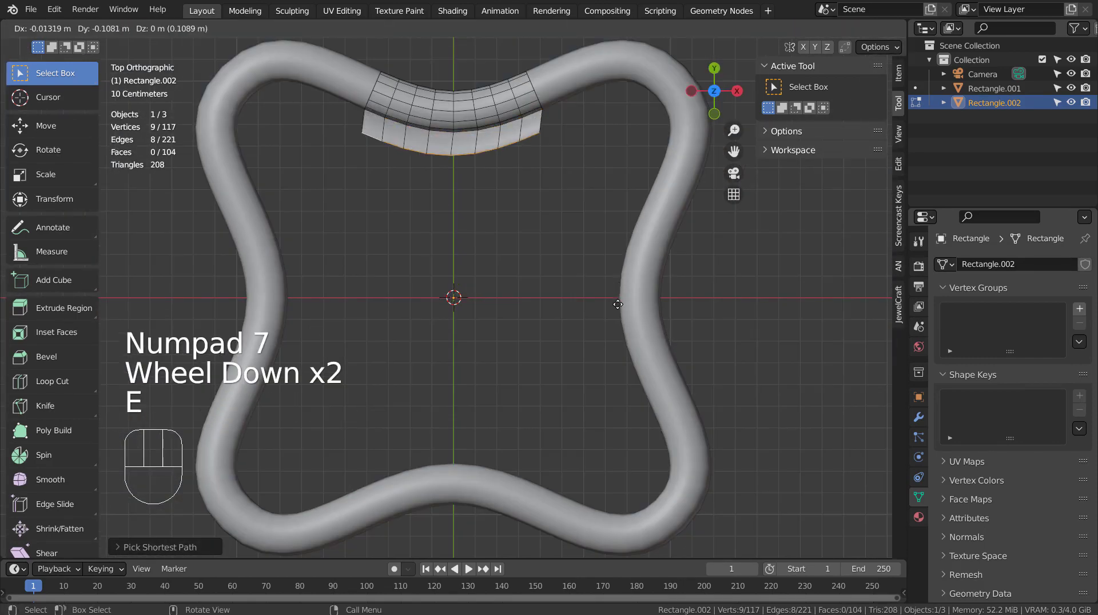
key("y")
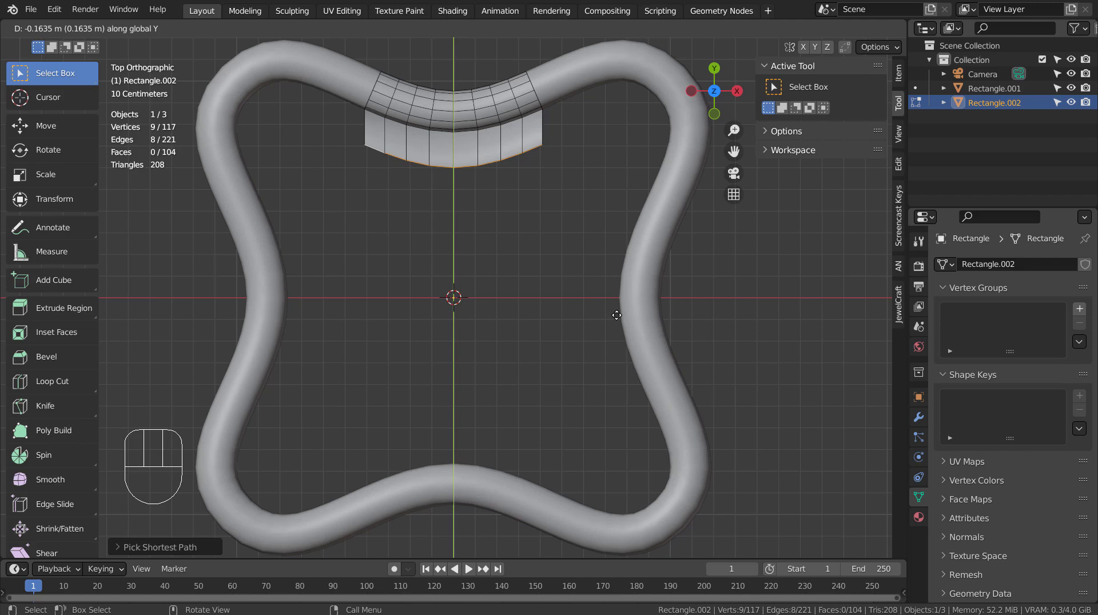
left_click(616, 315)
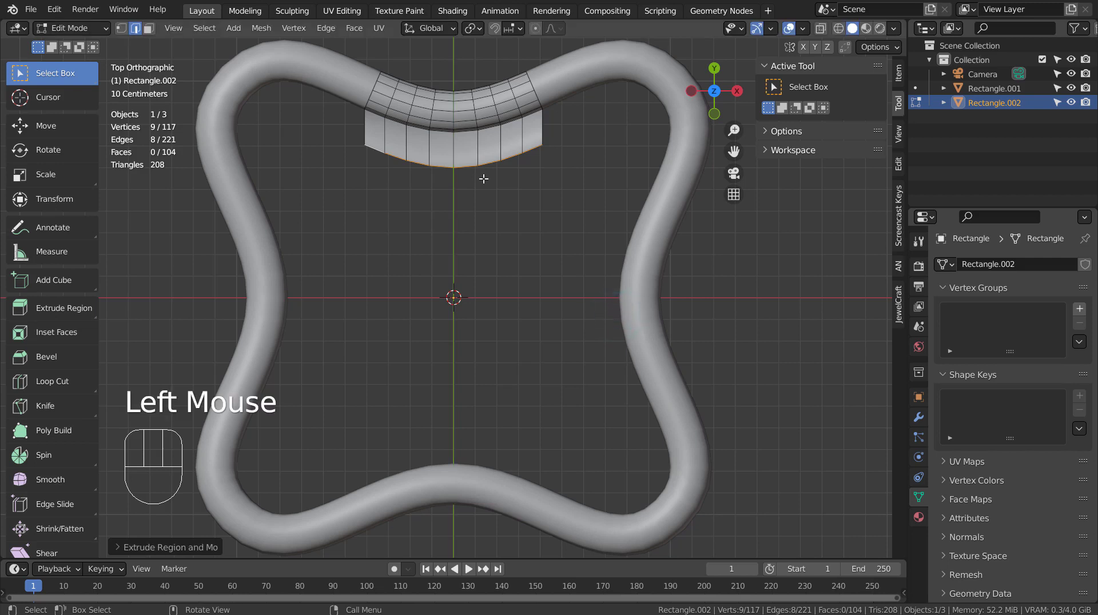
Step: Make three copies of the strip-edged piece, each rotated 90°, for the right, bottom and left
key("Tab")
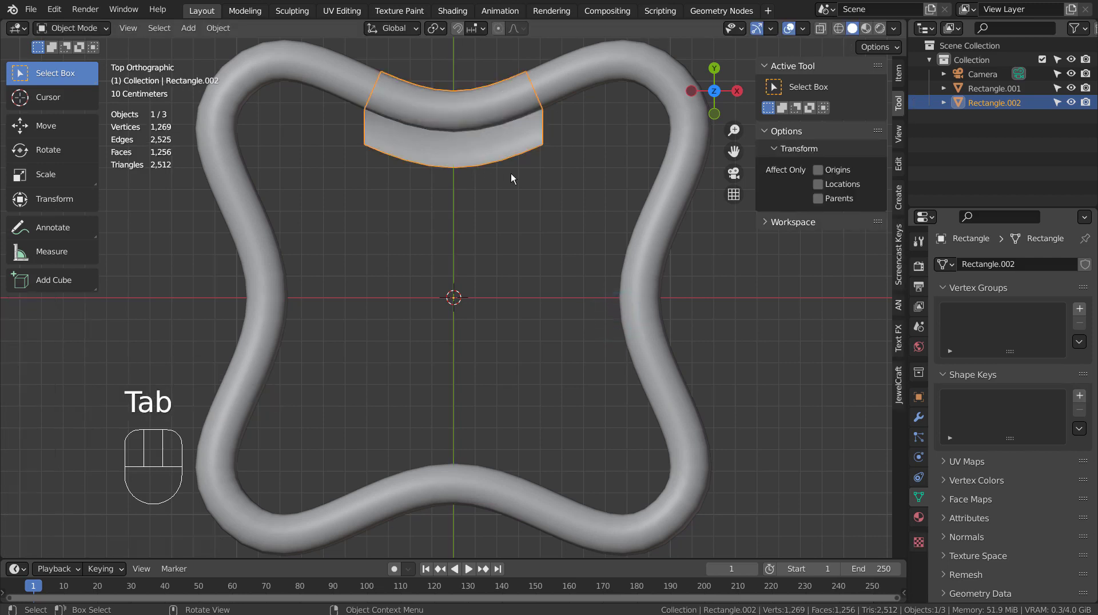
key("shift+d")
key("r")
key("9")
key("0")
key("Return")
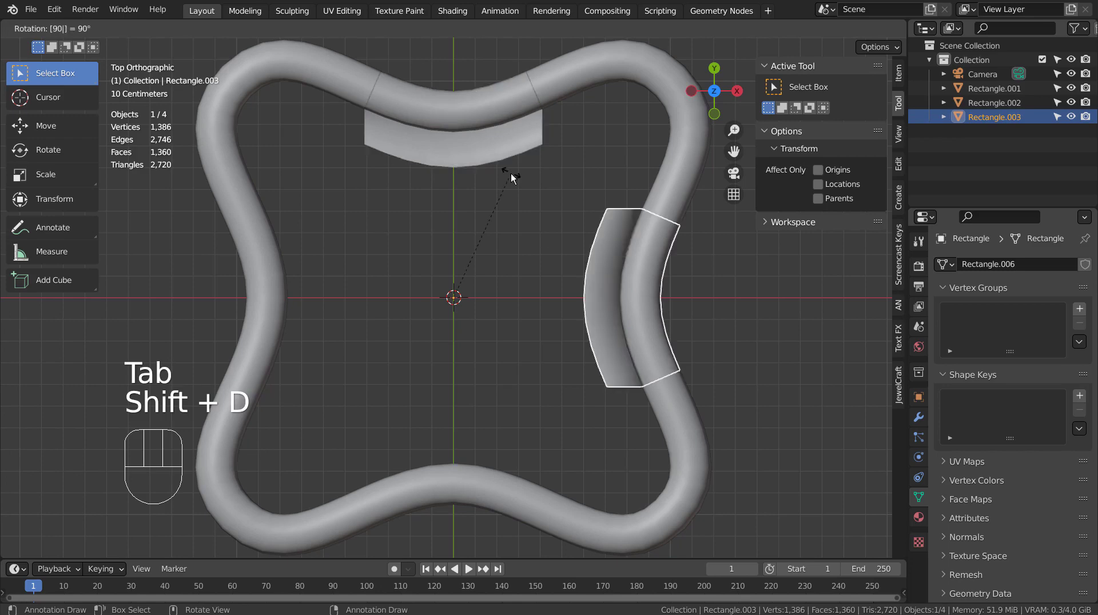
key("shift+d")
key("r")
key("9")
key("0")
key("Return")
key("shift+d")
key("r")
key("9")
key("0")
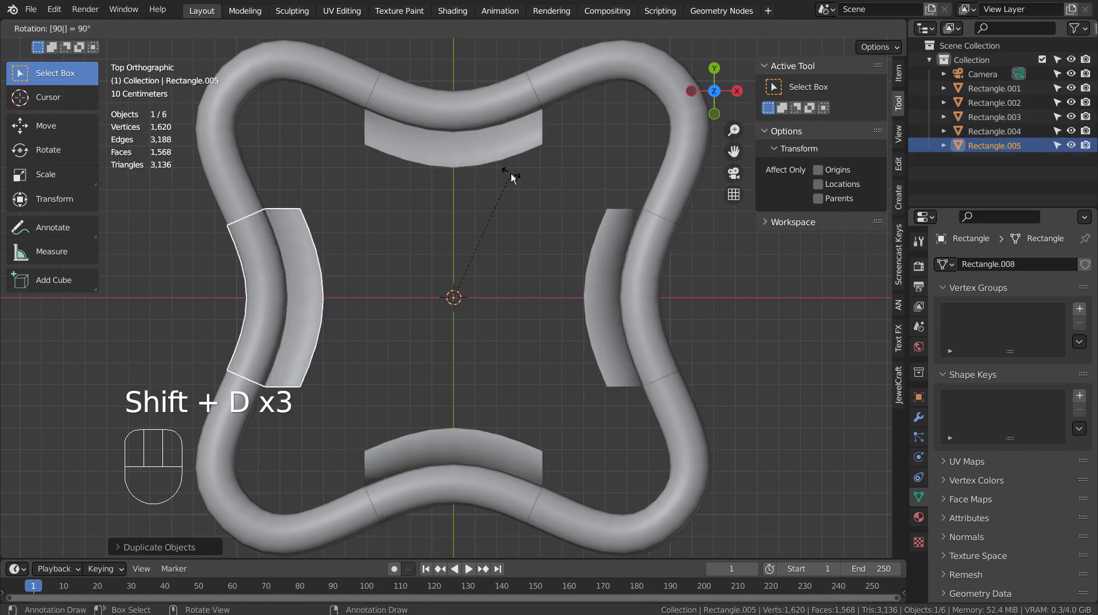
key("Return")
Step: Select all four ring pieces and join them into one object with Ctrl+J
left_click(493, 326)
middle_click_drag(493, 330, 525, 305)
left_click(518, 311)
left_click(618, 257)
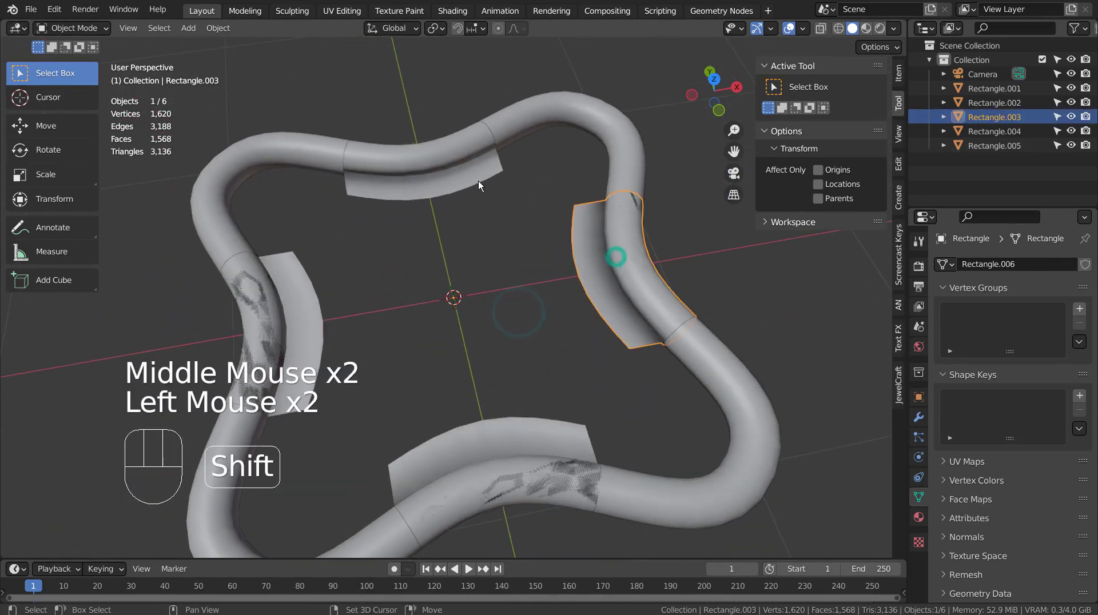
left_click(416, 167, "shift")
left_click(319, 258, "shift")
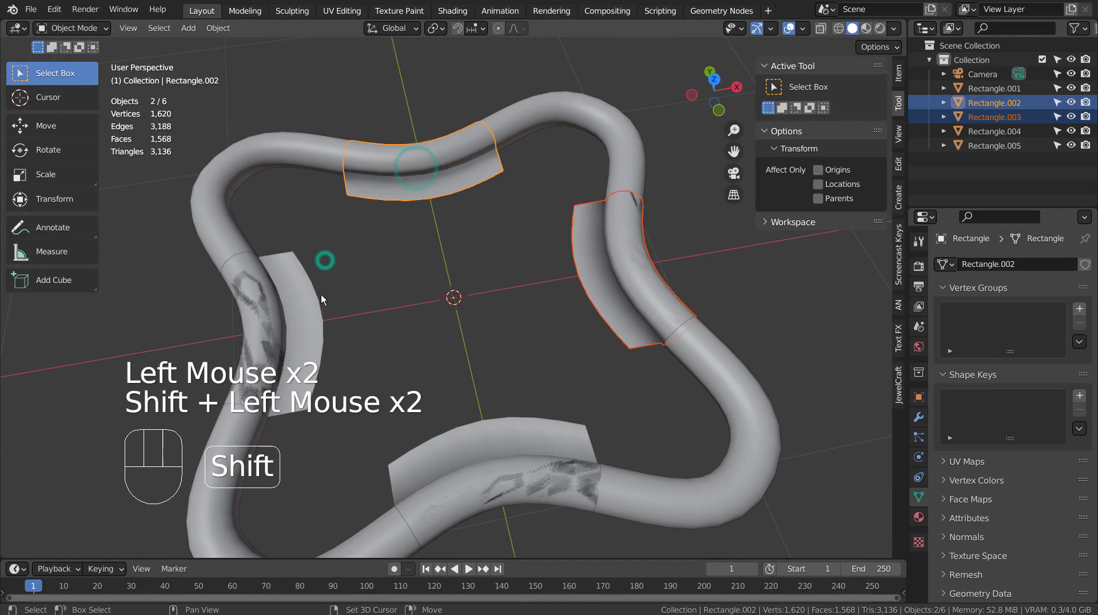
left_click(303, 320, "shift")
left_click(514, 449, "shift")
key("ctrl+j")
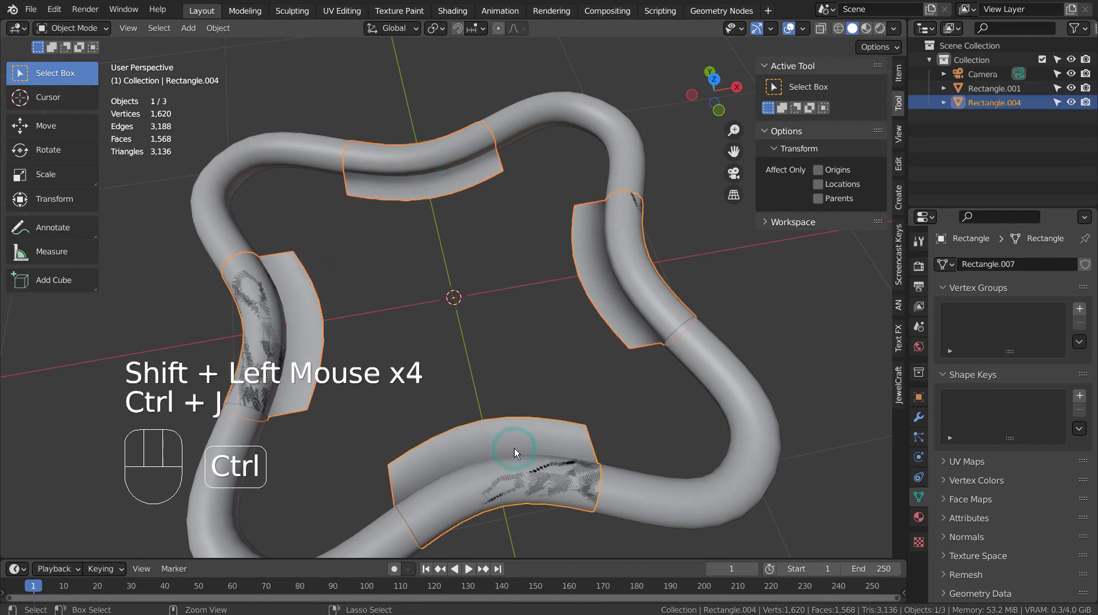
left_click(469, 319)
key("shift+a")
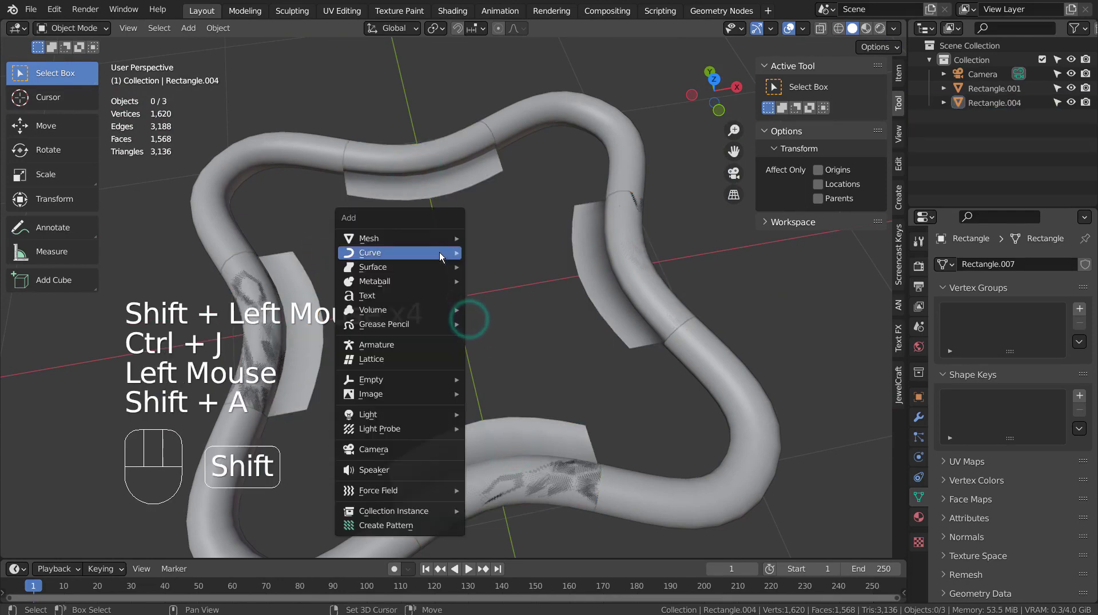
Step: Add a plane at the ring's centre and scale it down to about 0.54
mouse_move(434, 239)
left_click(497, 241)
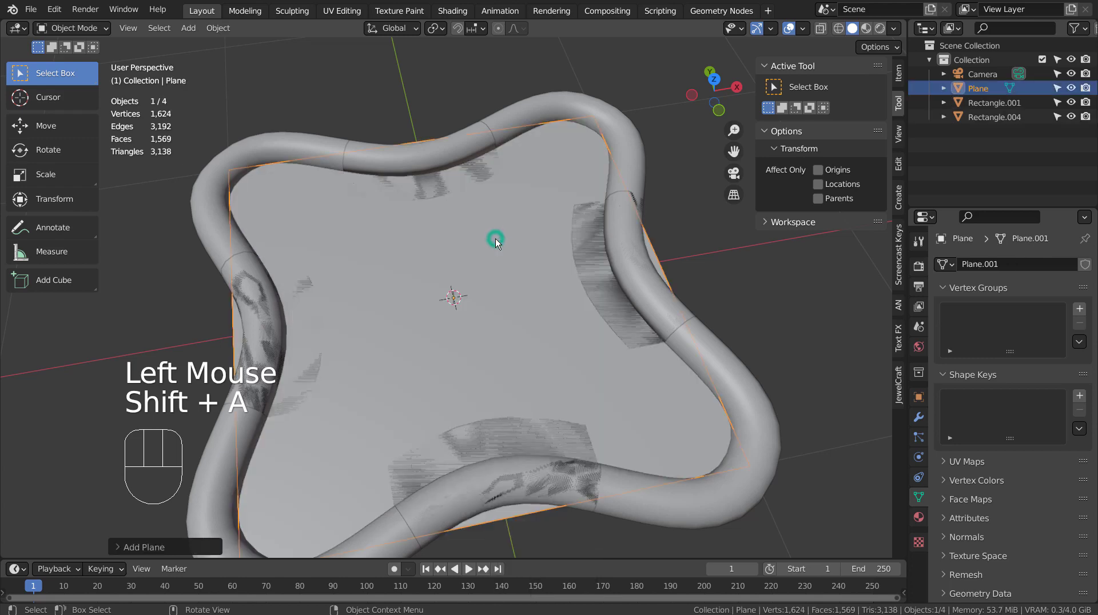
key("s")
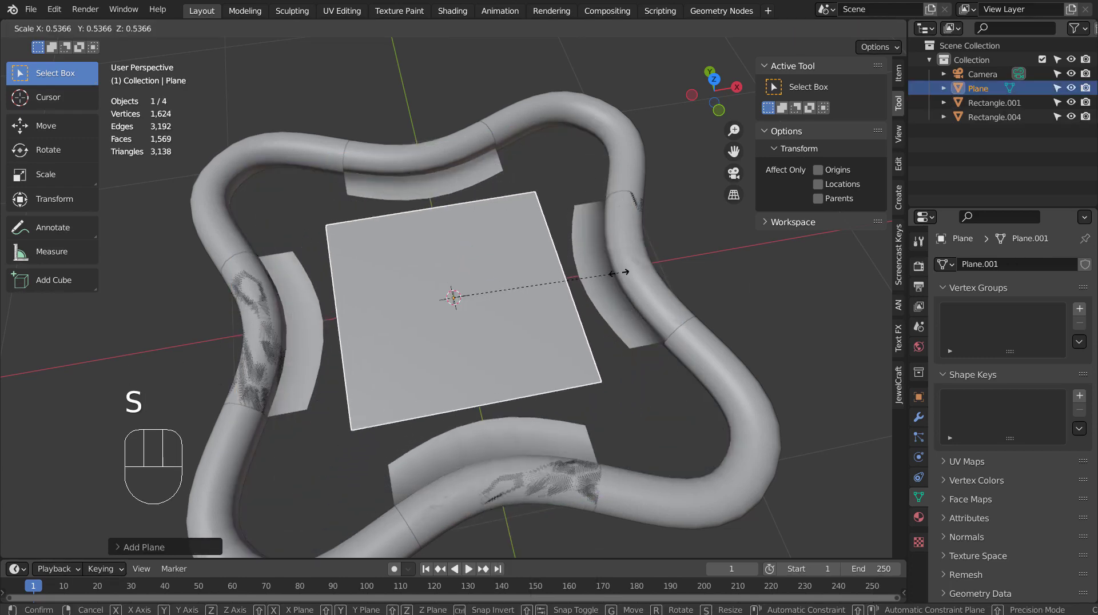
left_click(586, 259)
Step: Enter and leave Edit Mode on the joined ring, then reselect the central plane
left_click(449, 191)
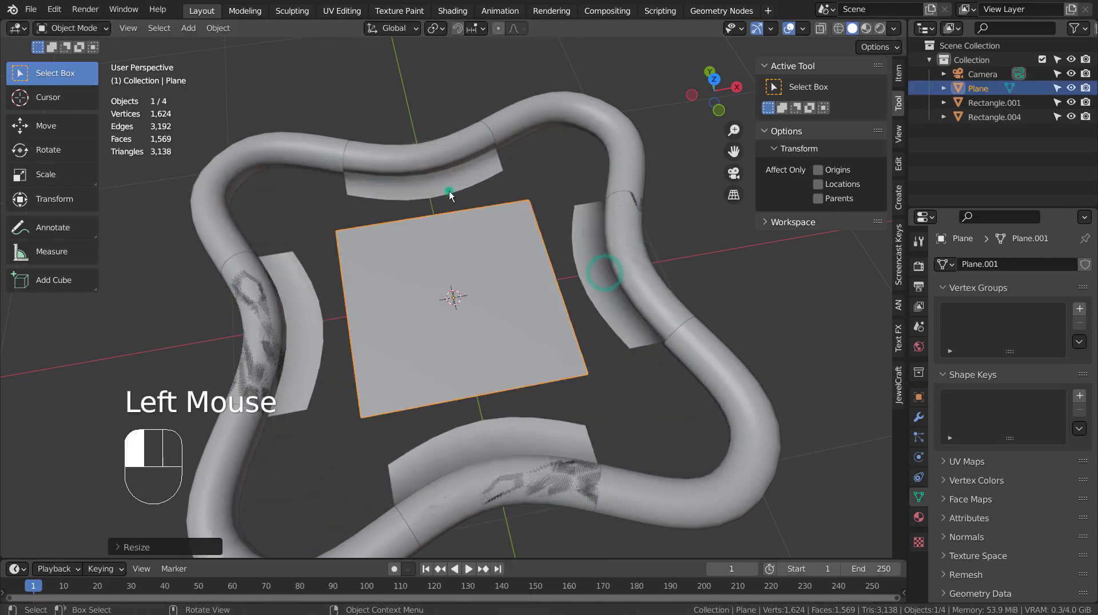
key("Tab")
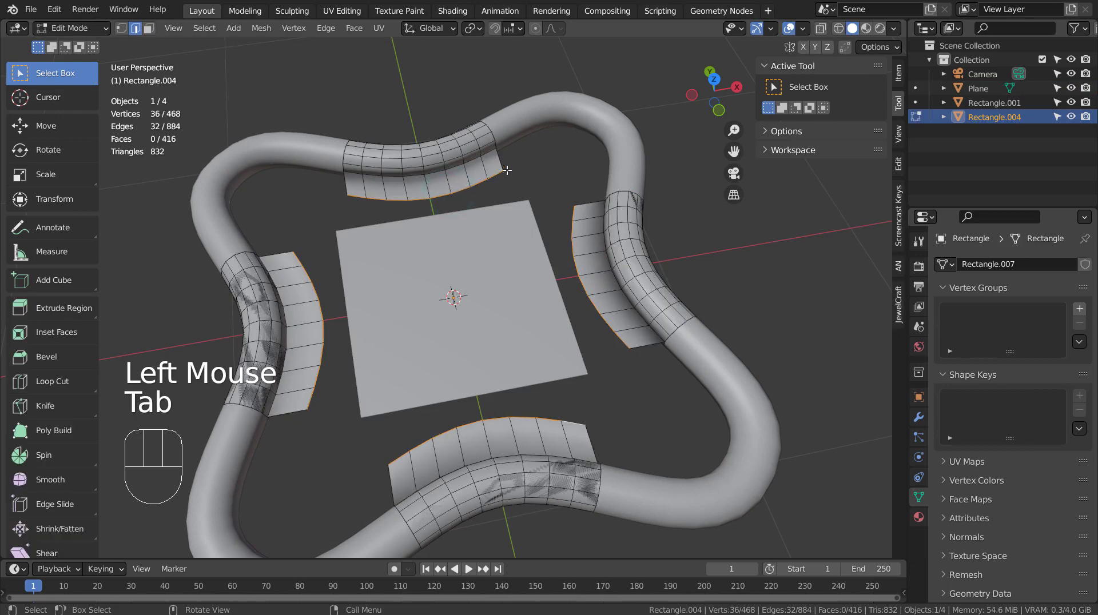
key("Tab")
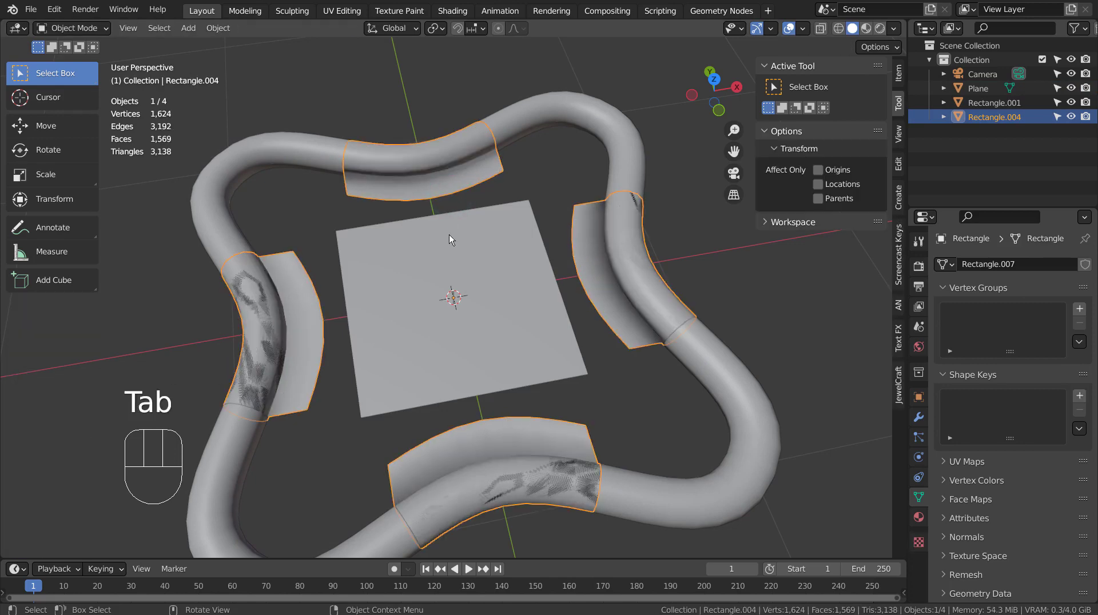
left_click(448, 237)
Step: Subdivide the Plane in Edit Mode with Number of Cuts set to 7, then return to Object Mode
key("Tab")
right_click(496, 264)
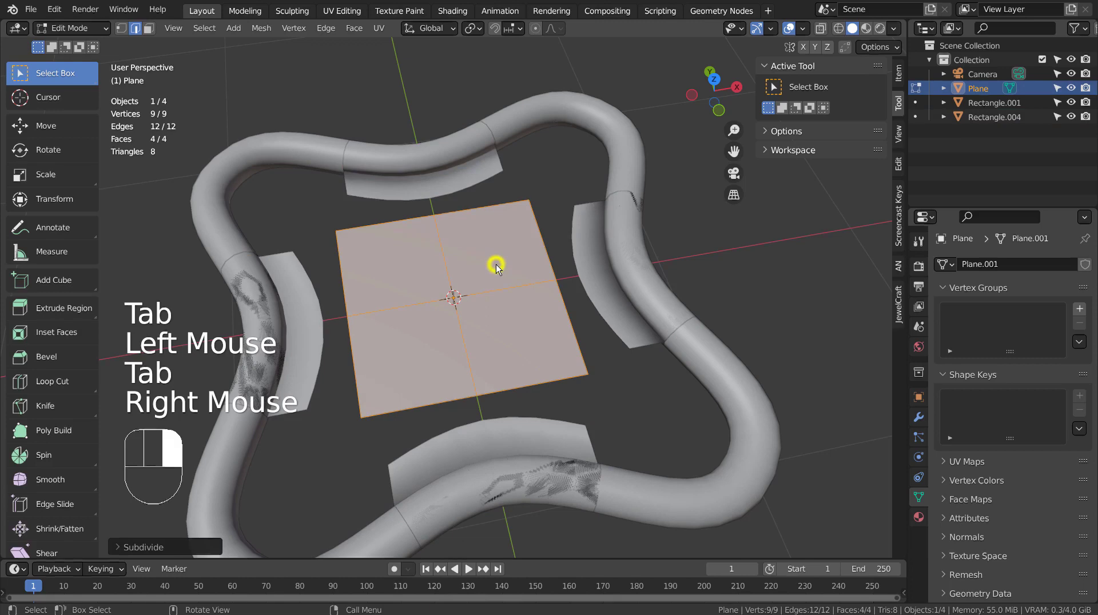
key("9")
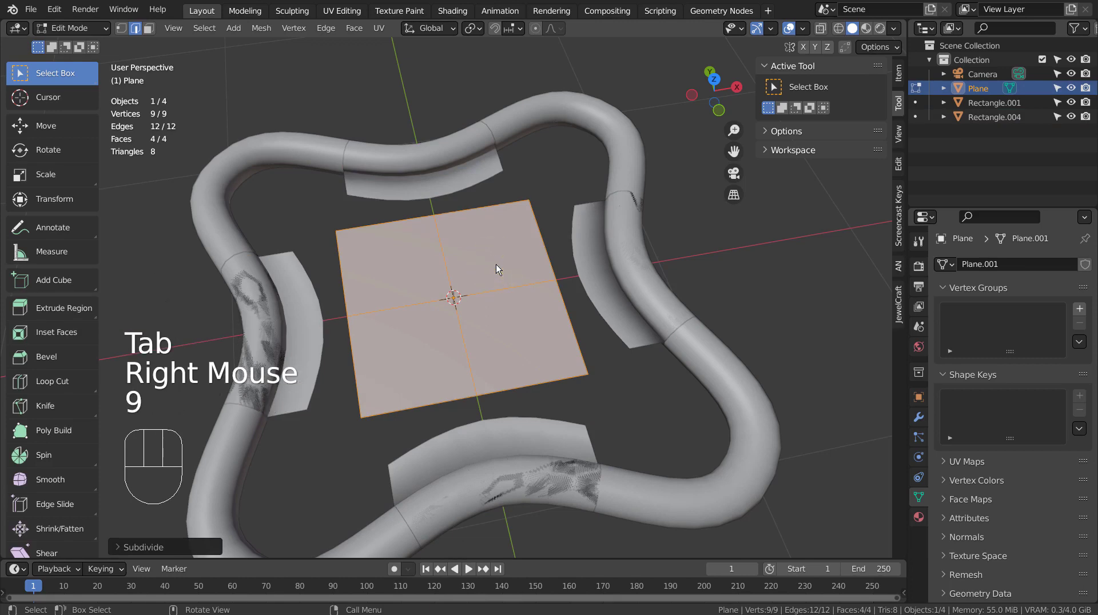
left_click(182, 541)
double_click(235, 450)
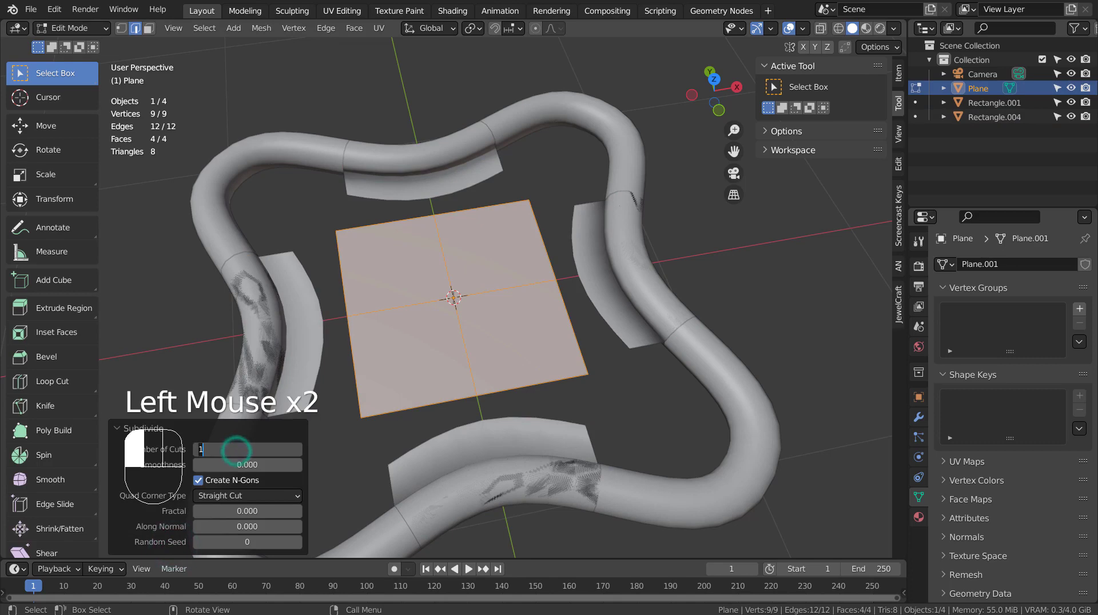
type("9")
key("Return")
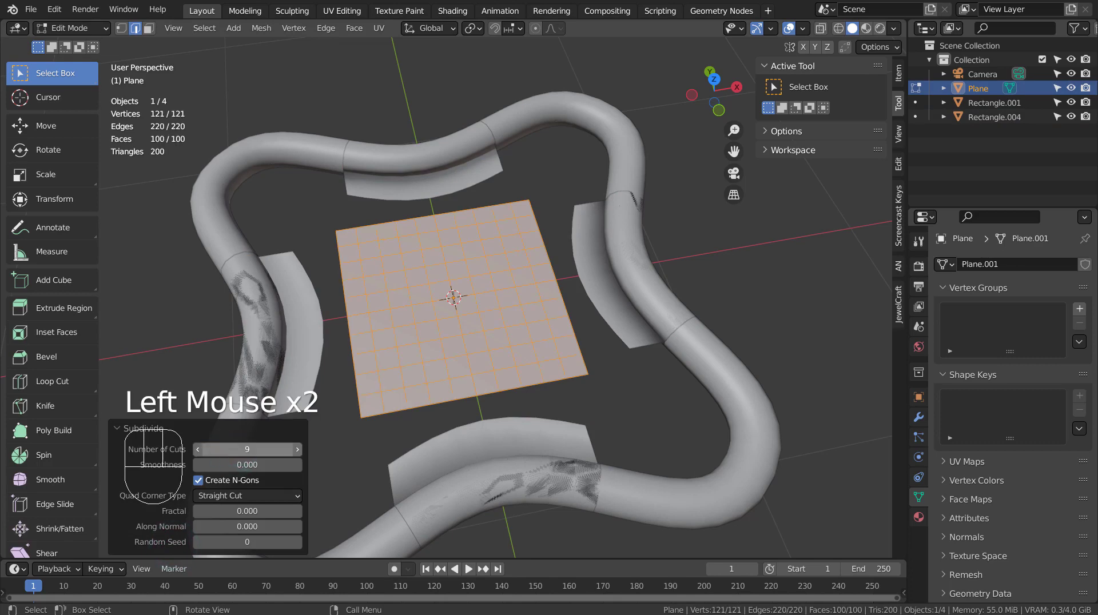
left_click_drag(260, 449, 243, 449)
left_click(297, 449)
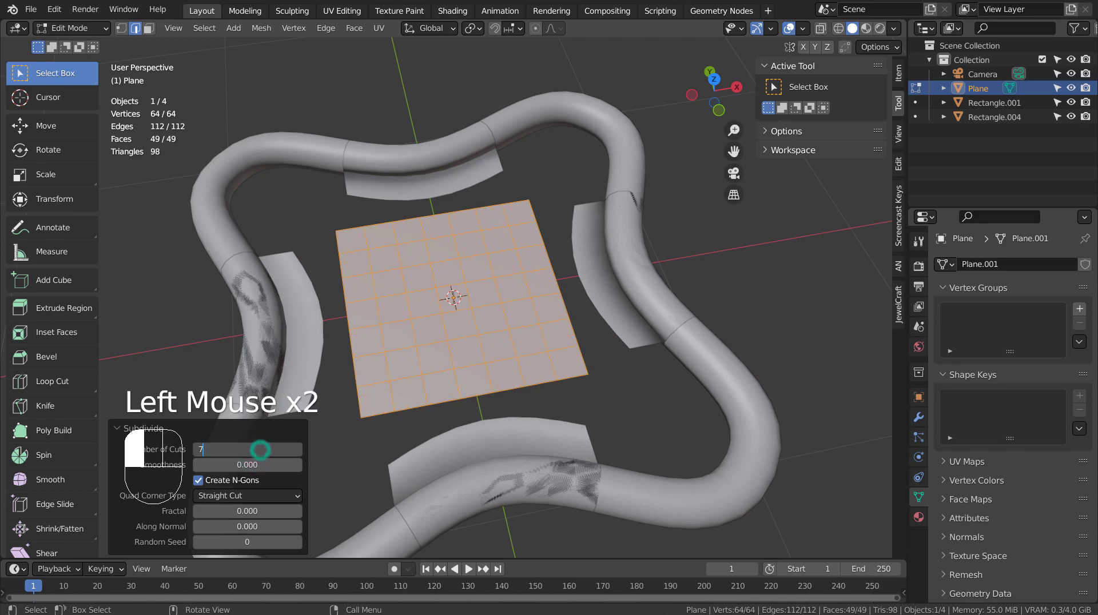
key("Tab")
key("Tab")
key("Tab")
Step: Join the Rectangle.004 curved strips into the Plane and enter edge editing
left_click(469, 182)
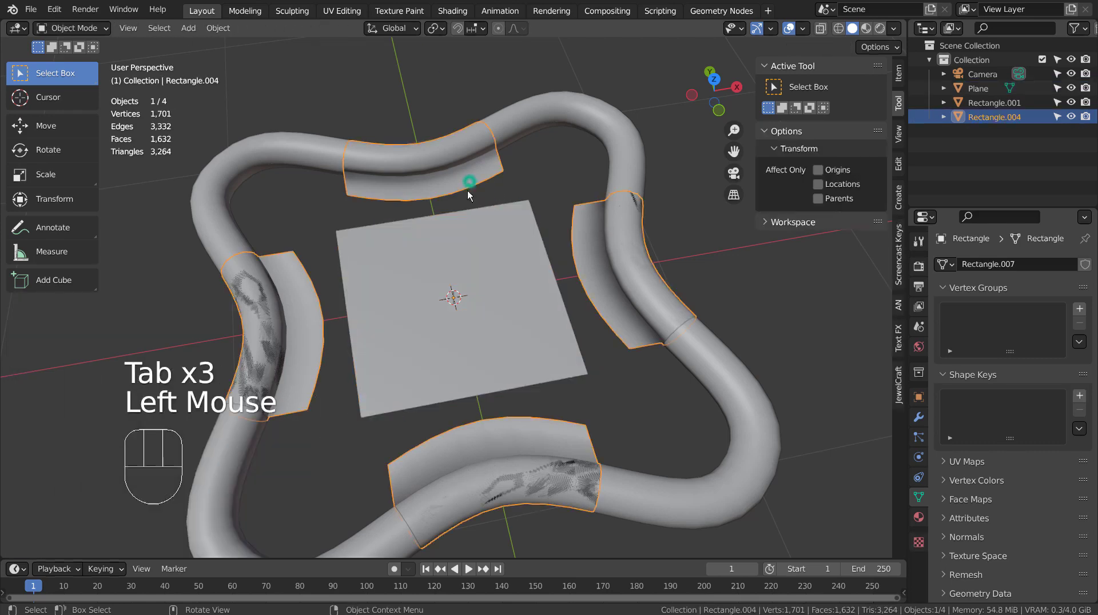
left_click(468, 225, "shift")
key("ctrl+j")
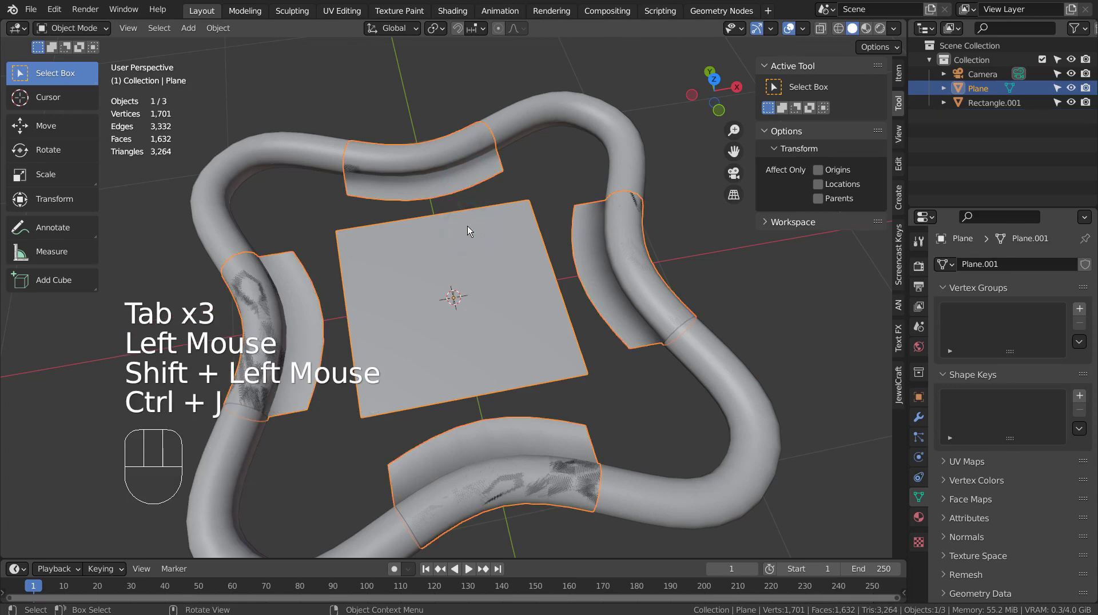
key("Tab")
key("2")
Step: Bridge the top strip's inner edge to the plane's top edge with Bridge Edge Loops
left_click(500, 174)
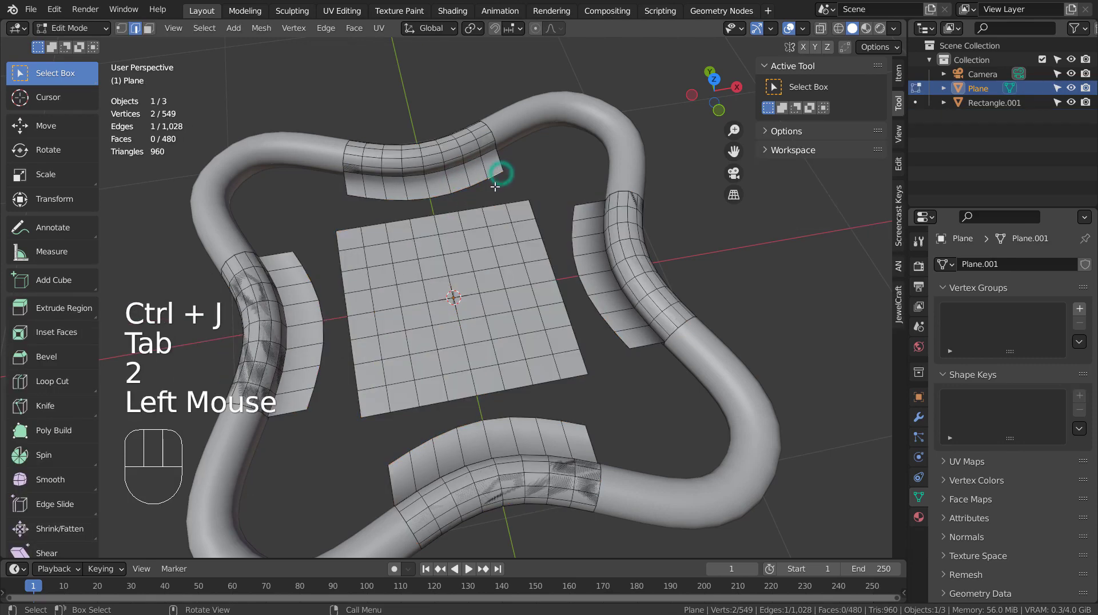
left_click(355, 199, "ctrl")
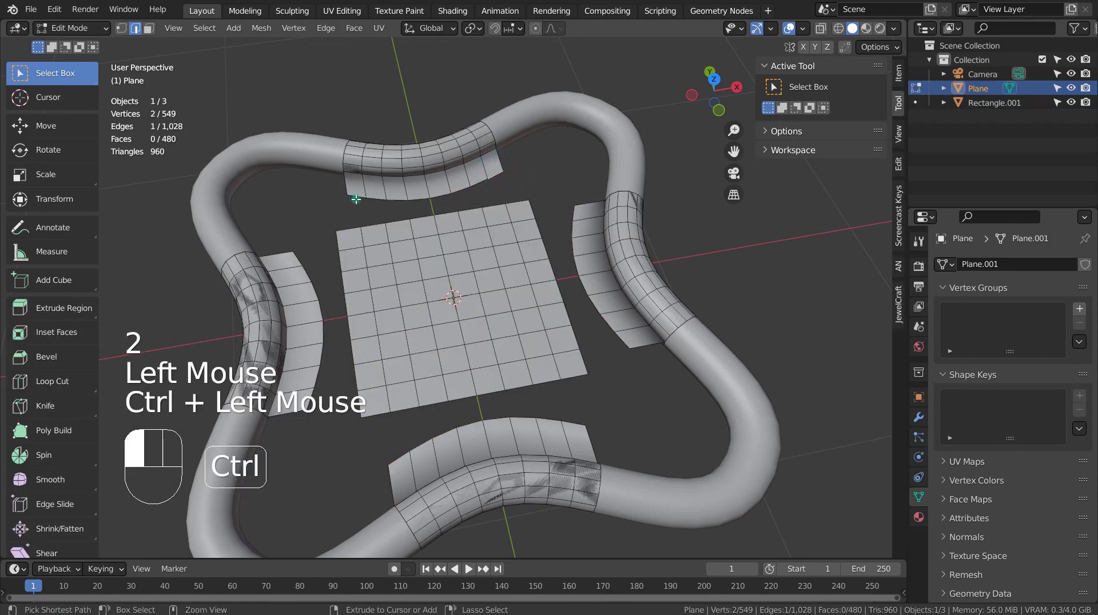
left_click(526, 201, "ctrl+shift")
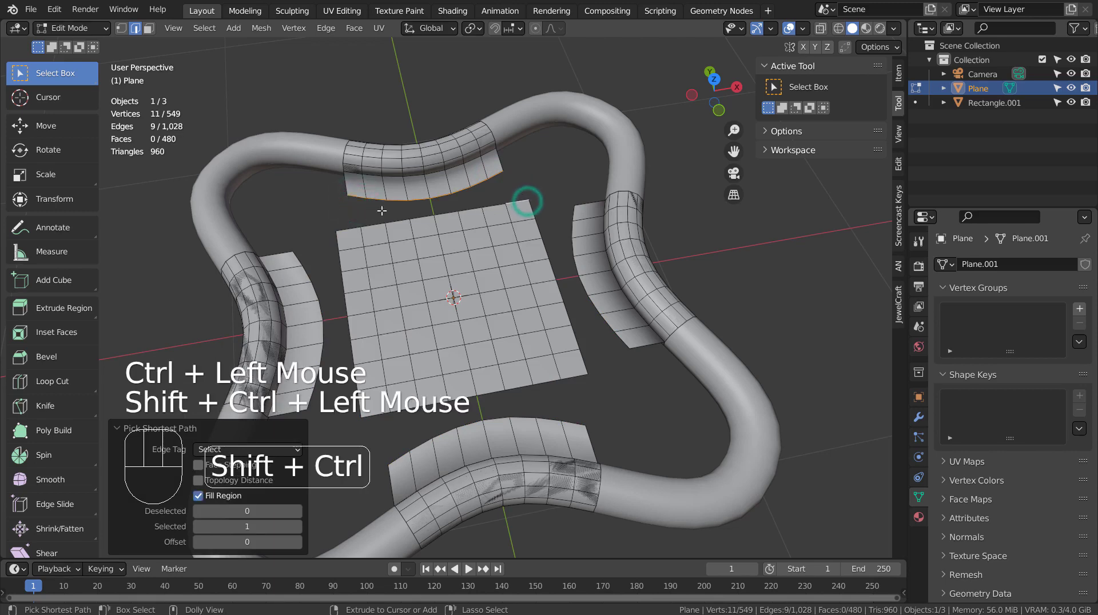
left_click(350, 227, "ctrl+shift")
key("ctrl+e")
mouse_move(402, 232)
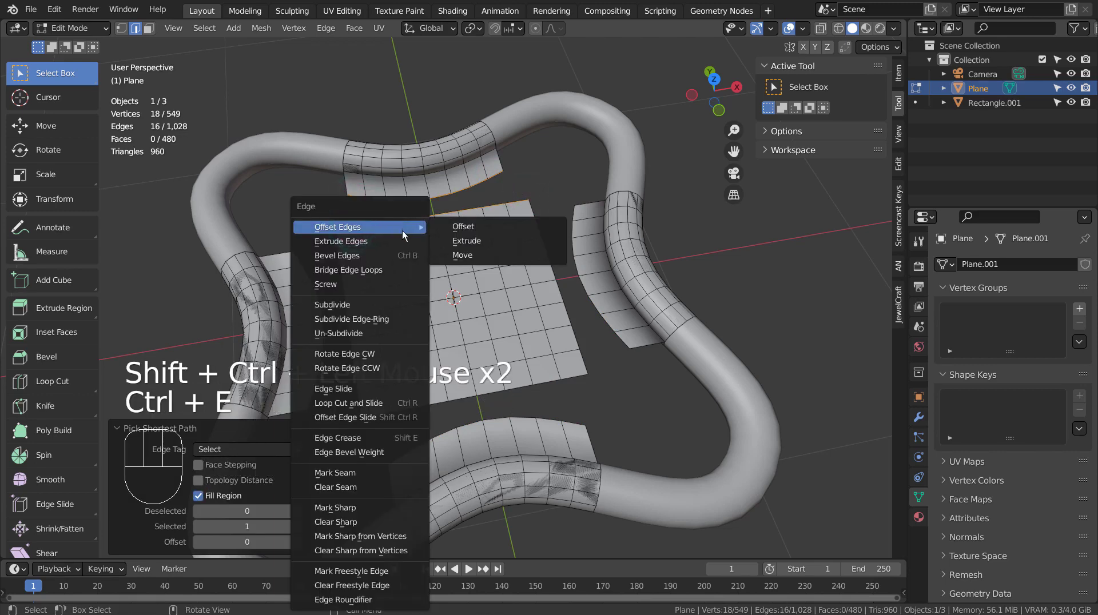
left_click(400, 267)
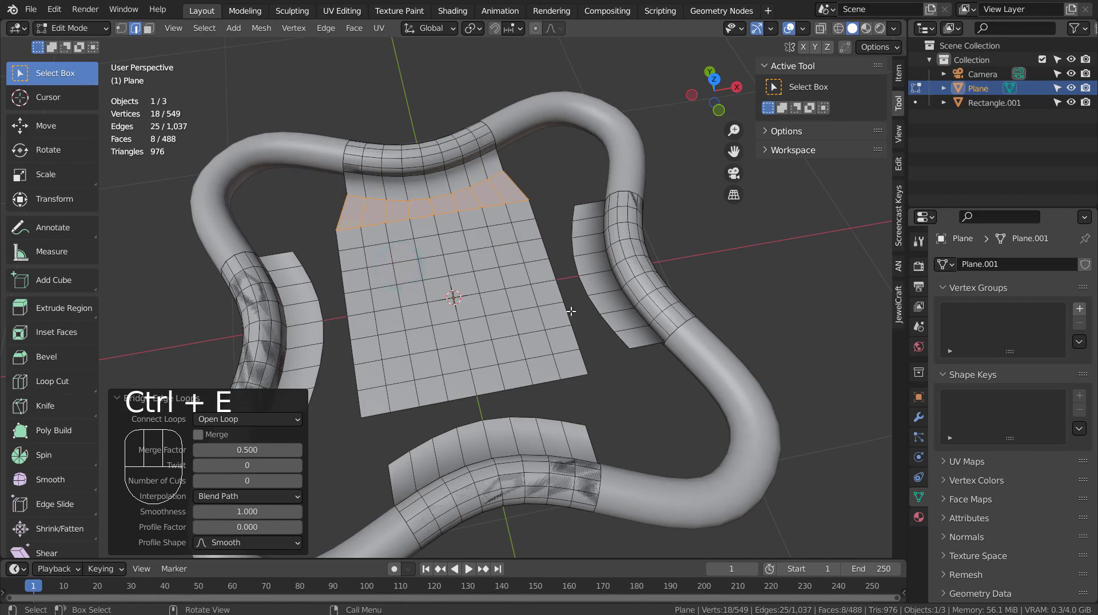
middle_click_drag(571, 311, 598, 262)
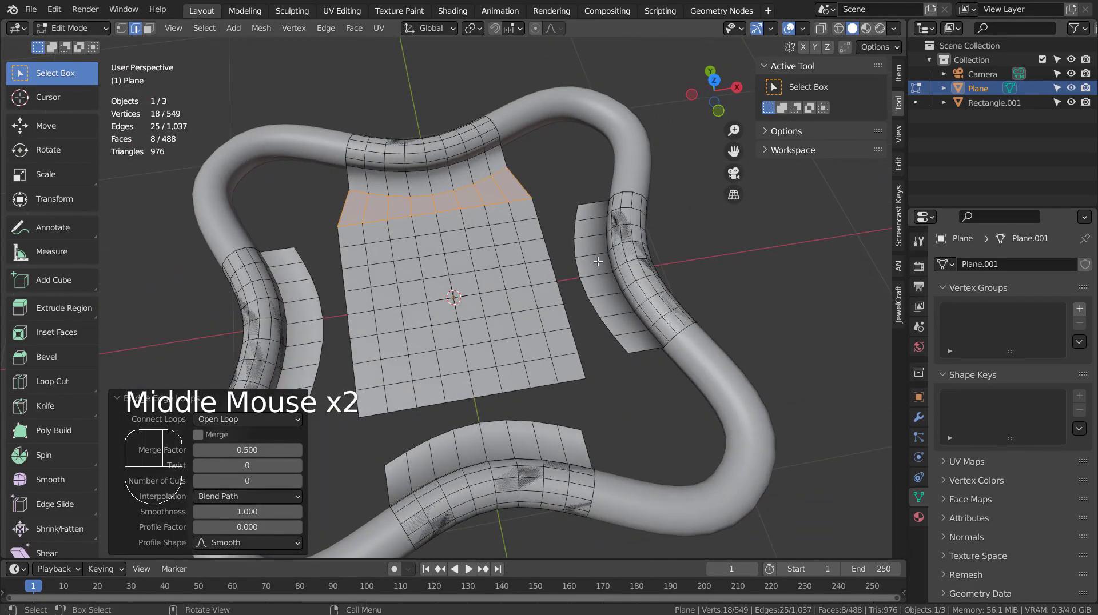
left_click(573, 215)
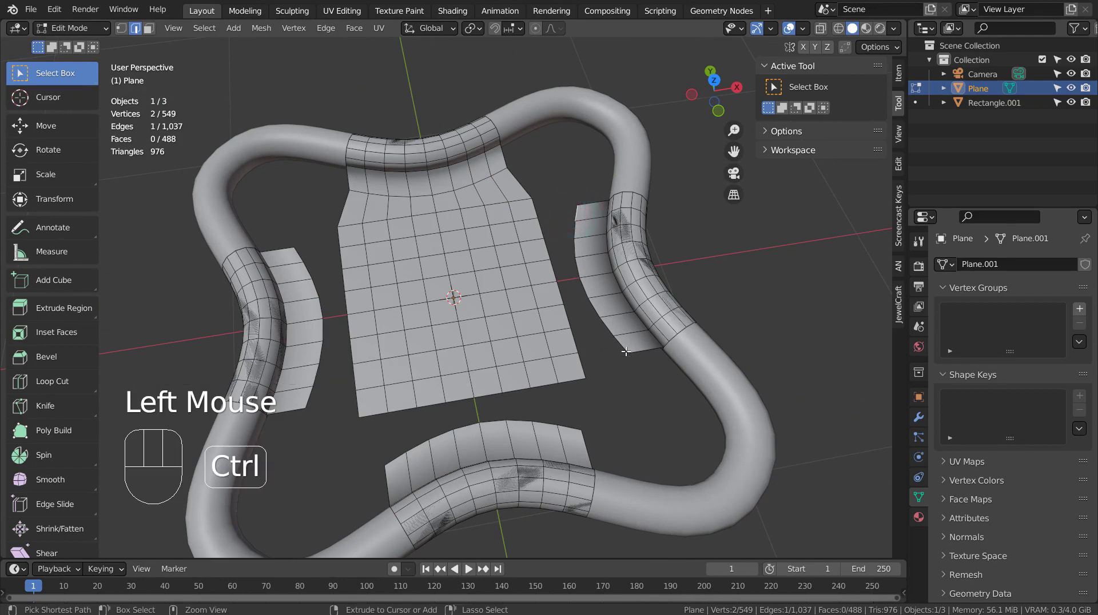
Step: Bridge the right strip's inner edge to the plane's right edge
left_click(626, 348, "ctrl")
left_click(583, 368, "ctrl+shift")
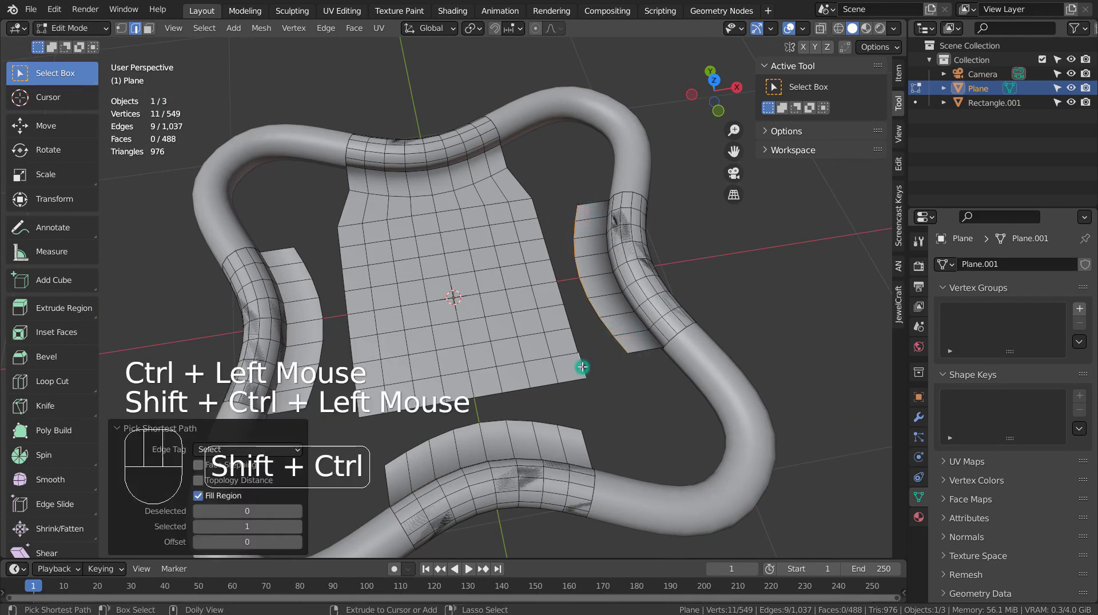
left_click(536, 209, "ctrl+shift")
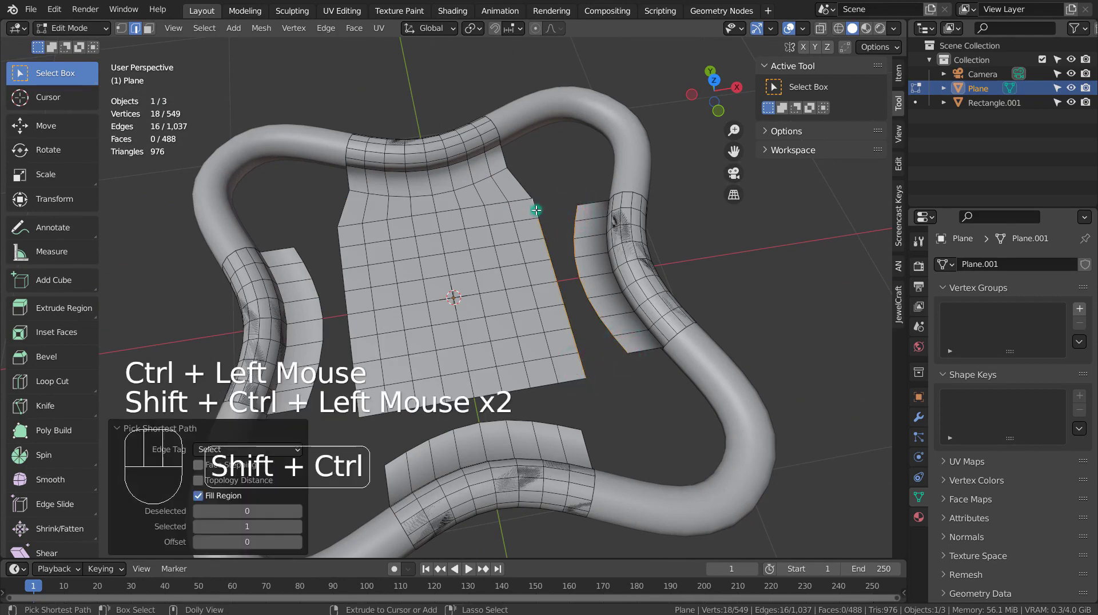
key("ctrl+e")
left_click(565, 234)
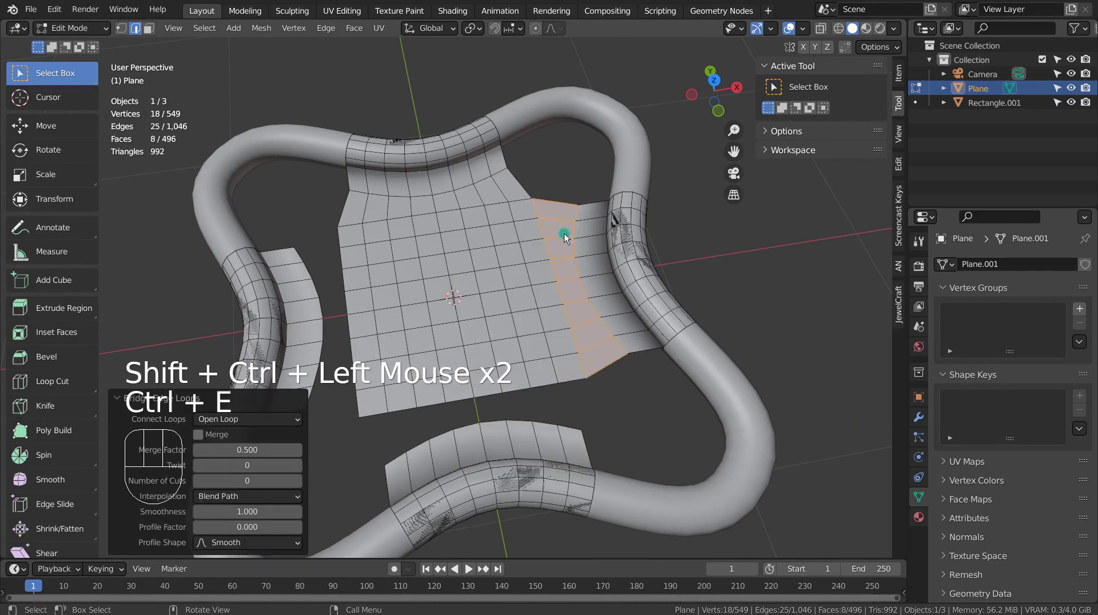
Step: Bridge the lower strip's top edge to the plane's bottom edge
left_click(574, 429)
left_click(395, 456, "ctrl")
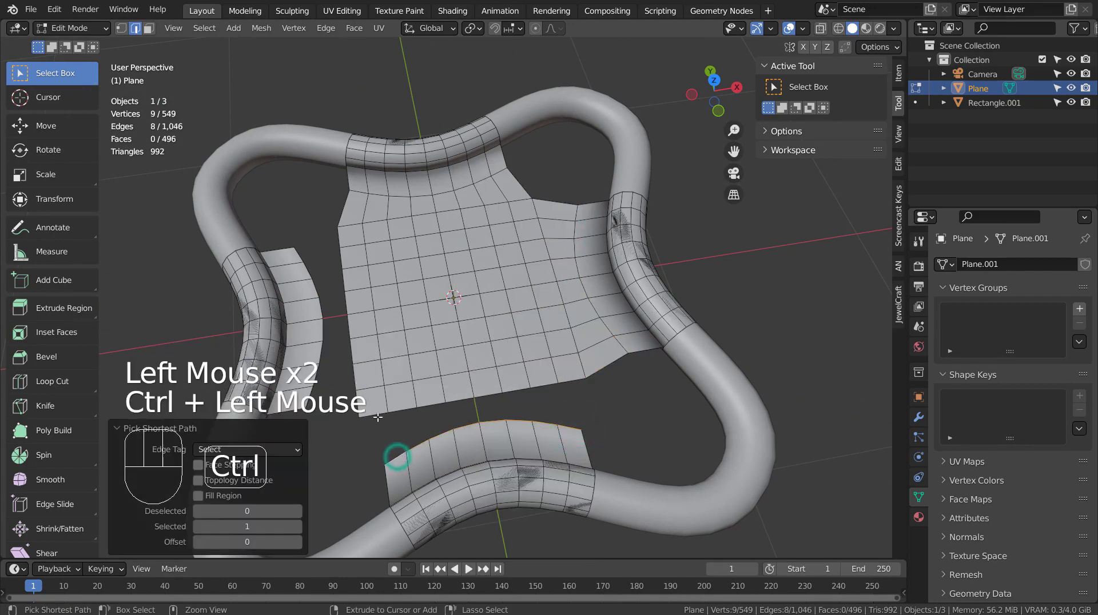
left_click(375, 414, "ctrl+shift")
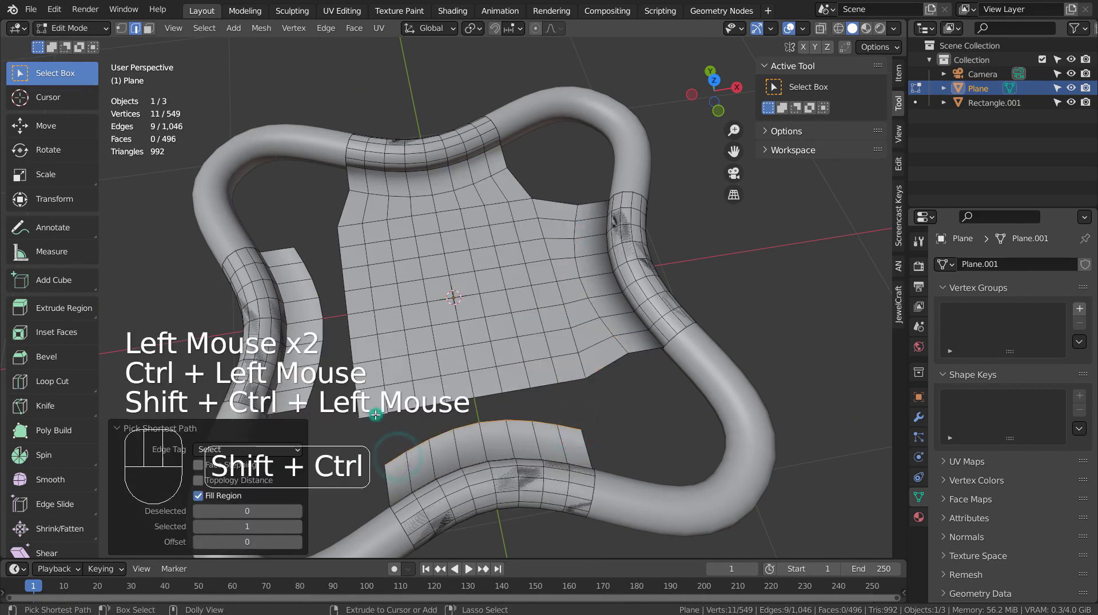
left_click(570, 379, "ctrl+shift")
key("ctrl+e")
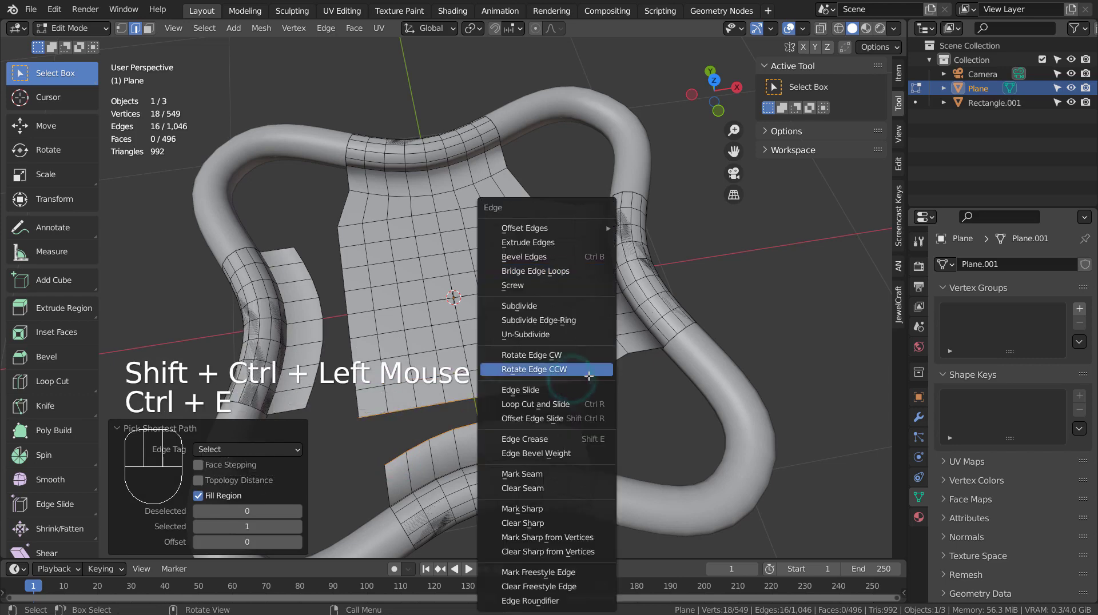
left_click(581, 264)
Step: Bridge the plane's left edge to the left strip, then return to Object Mode
left_click(342, 238)
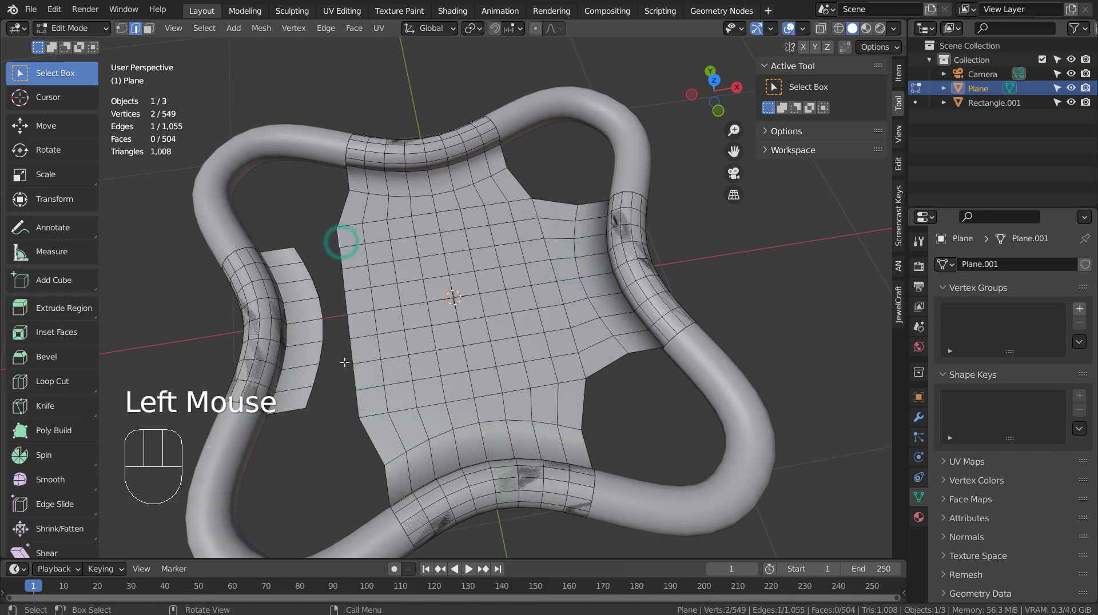
left_click(355, 393, "ctrl")
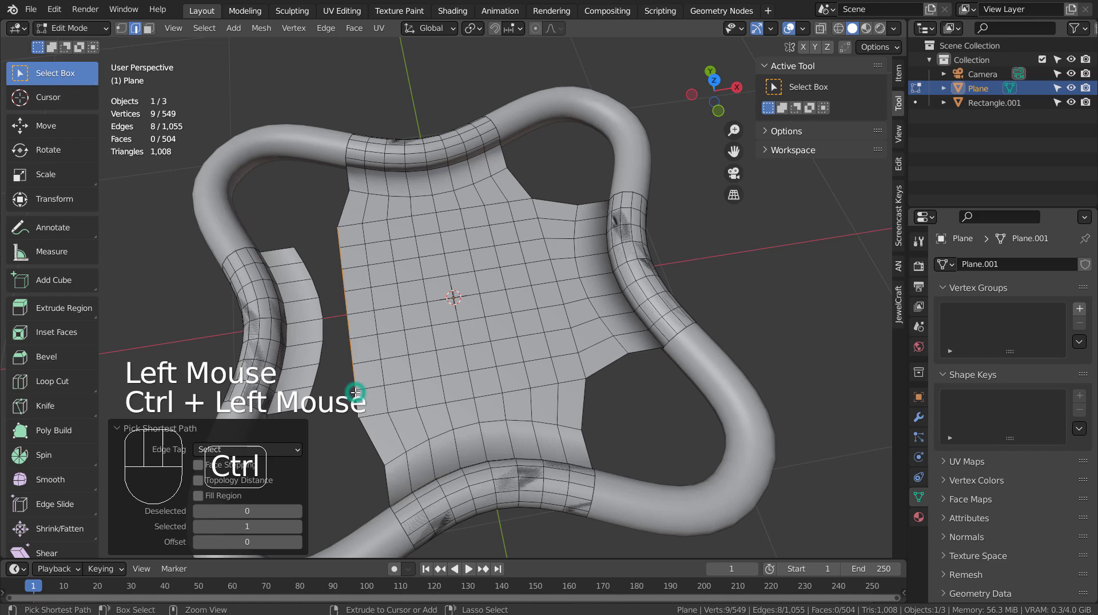
left_click(305, 255, "ctrl+shift")
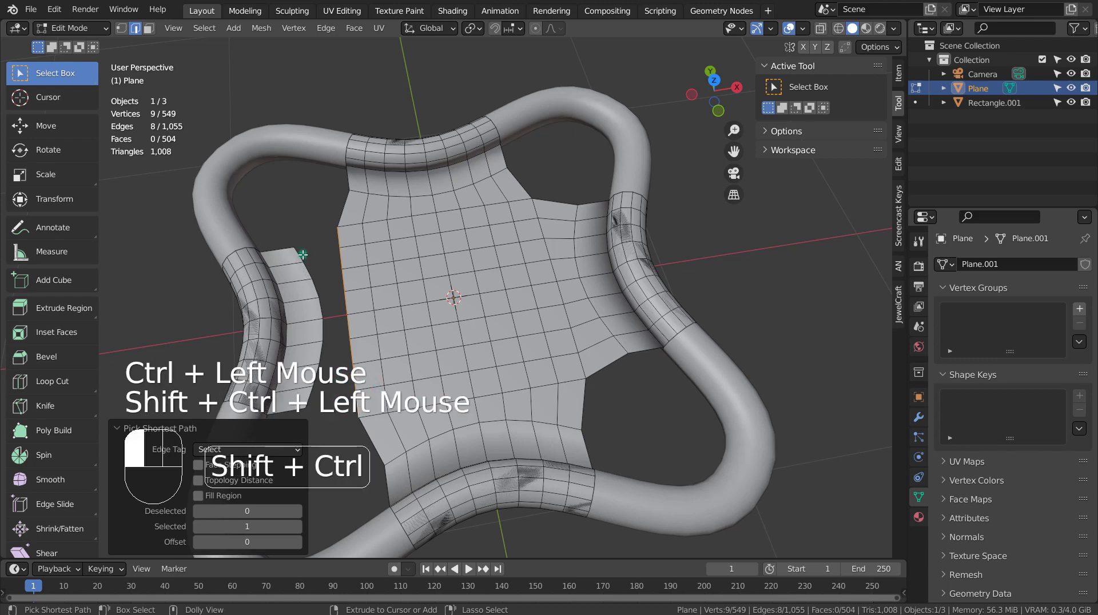
left_click(311, 398, "ctrl+shift")
key("ctrl+e")
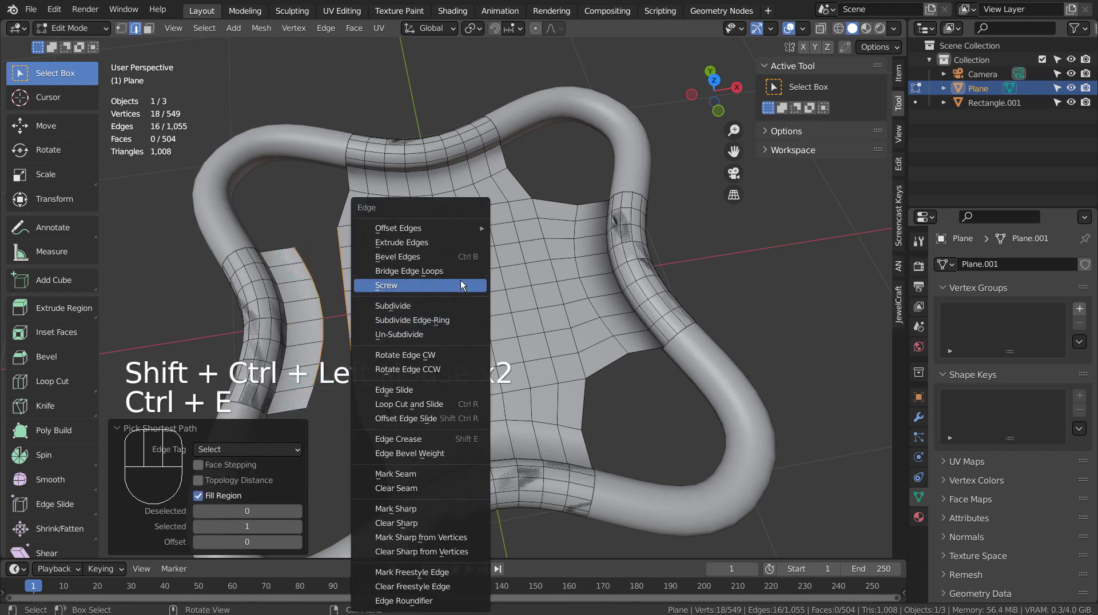
left_click(461, 279)
middle_click_drag(461, 277, 642, 409)
key("Tab")
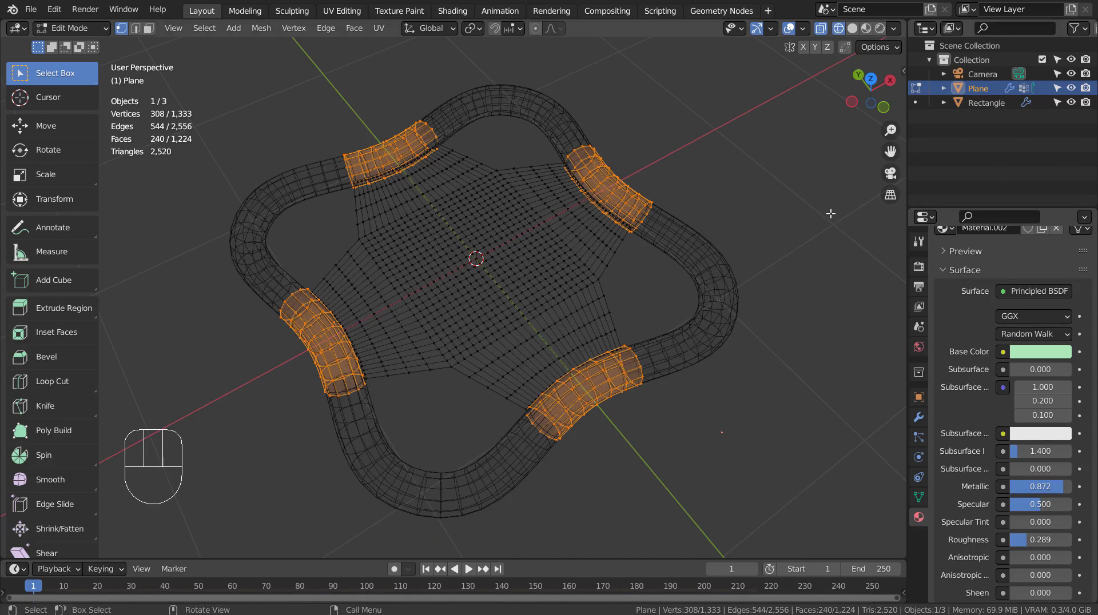
Step: Switch to solid shading in Object Mode, then to Material Preview
left_click(830, 213)
key("shift+z")
key("Tab")
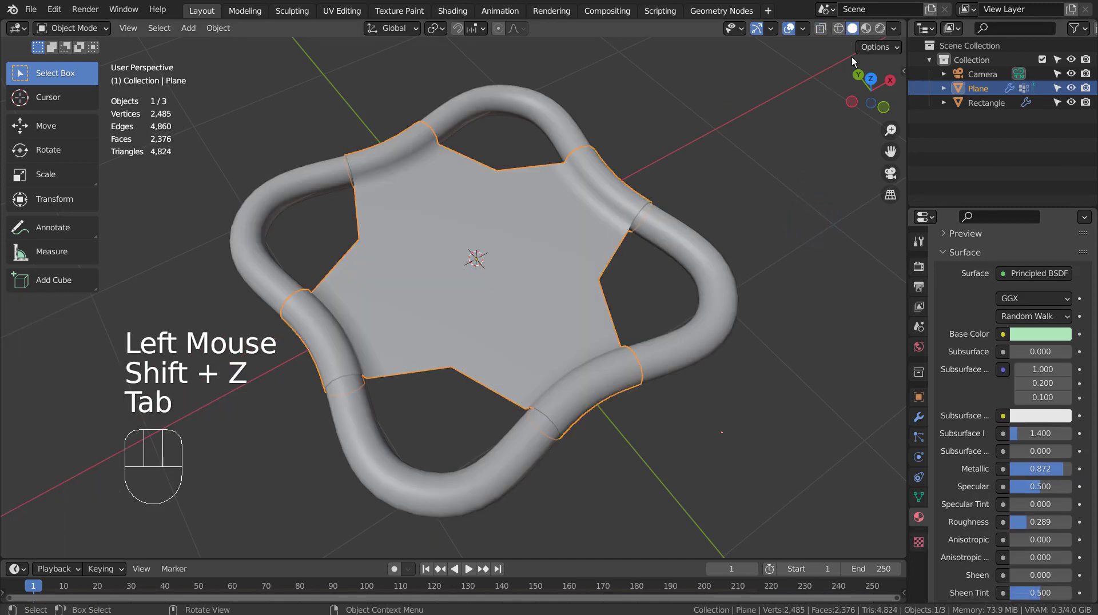
left_click(866, 28)
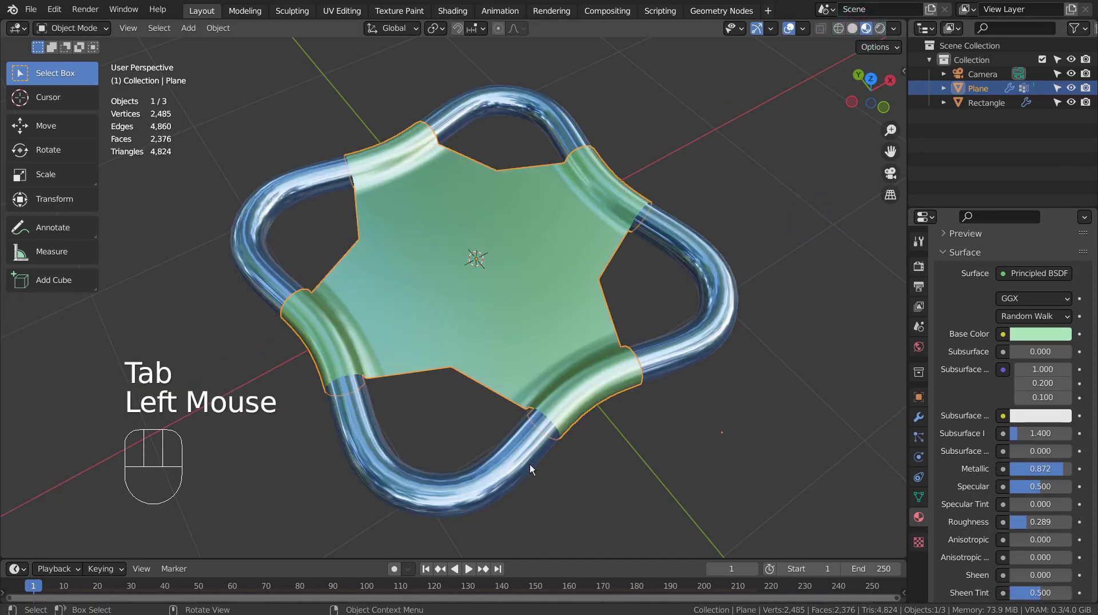
Step: Play the cloth simulation, pause it, and rewind to frame 1
left_click(469, 569)
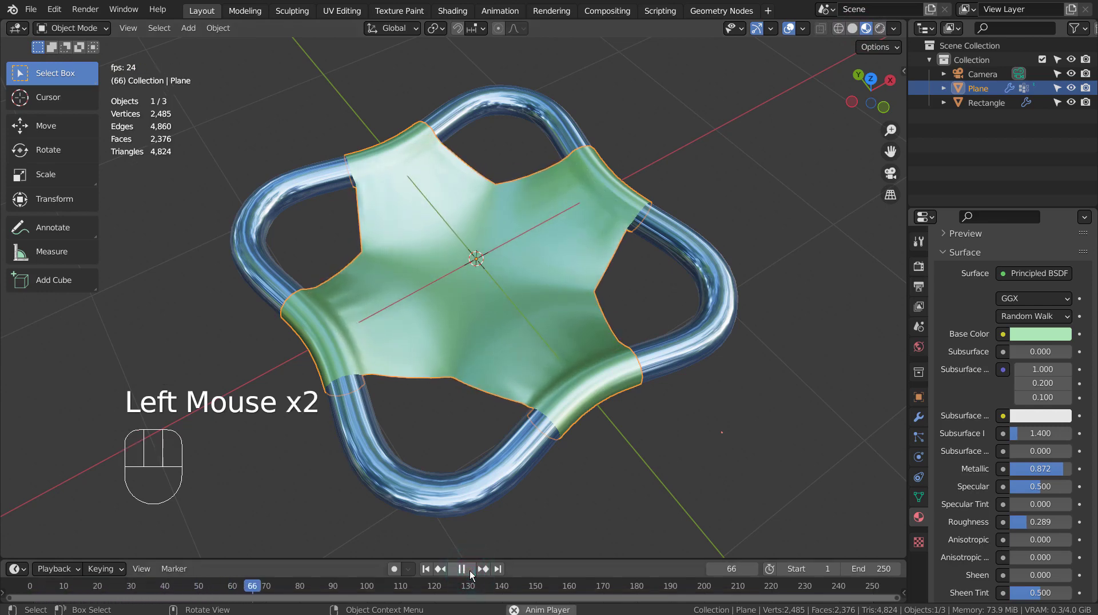
left_click(469, 570)
left_click(426, 569)
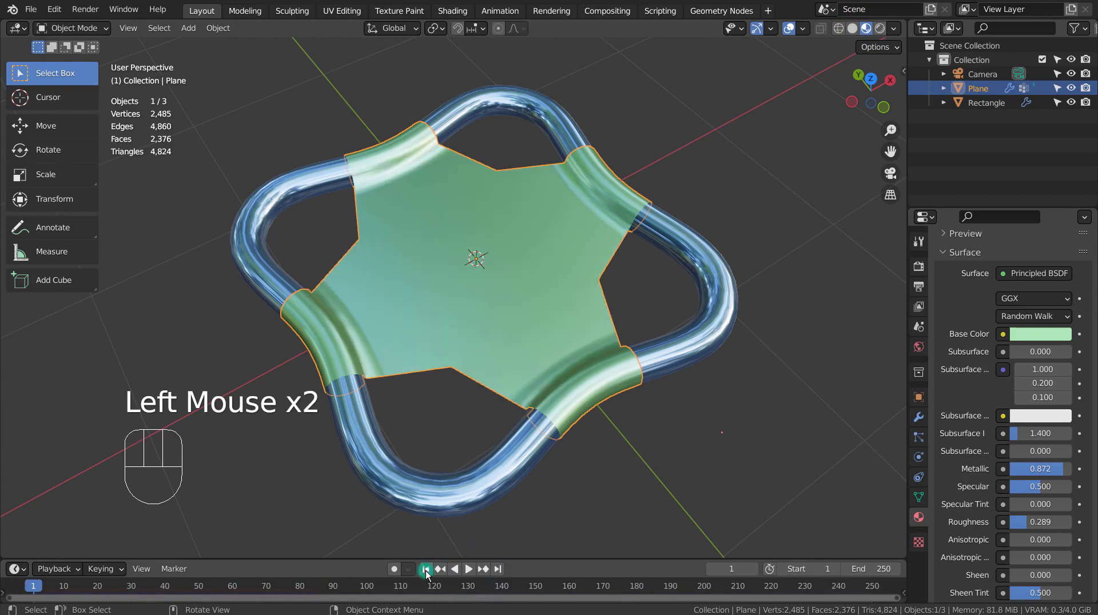
Step: In Edit Mode, select the Group.001 vertex group's vertices and show the mesh in wireframe
key("Tab")
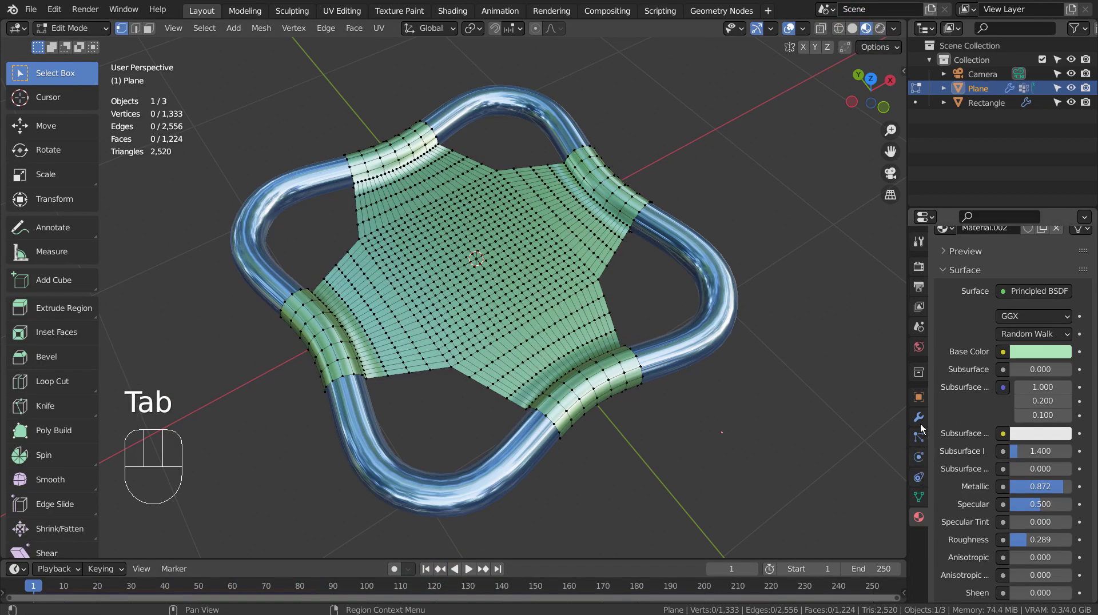
left_click(919, 397)
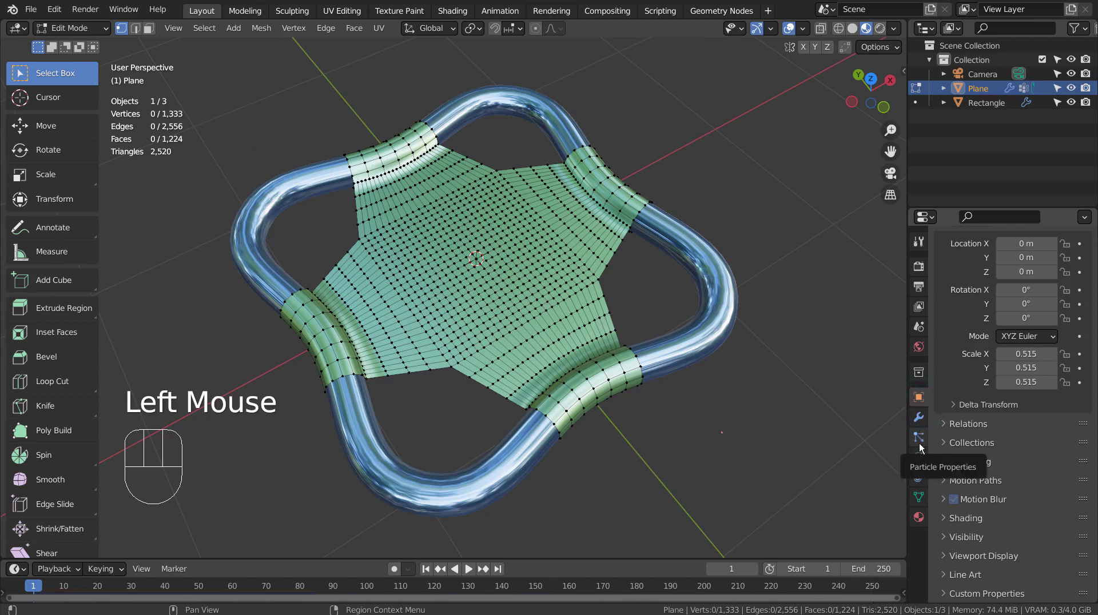
left_click(919, 497)
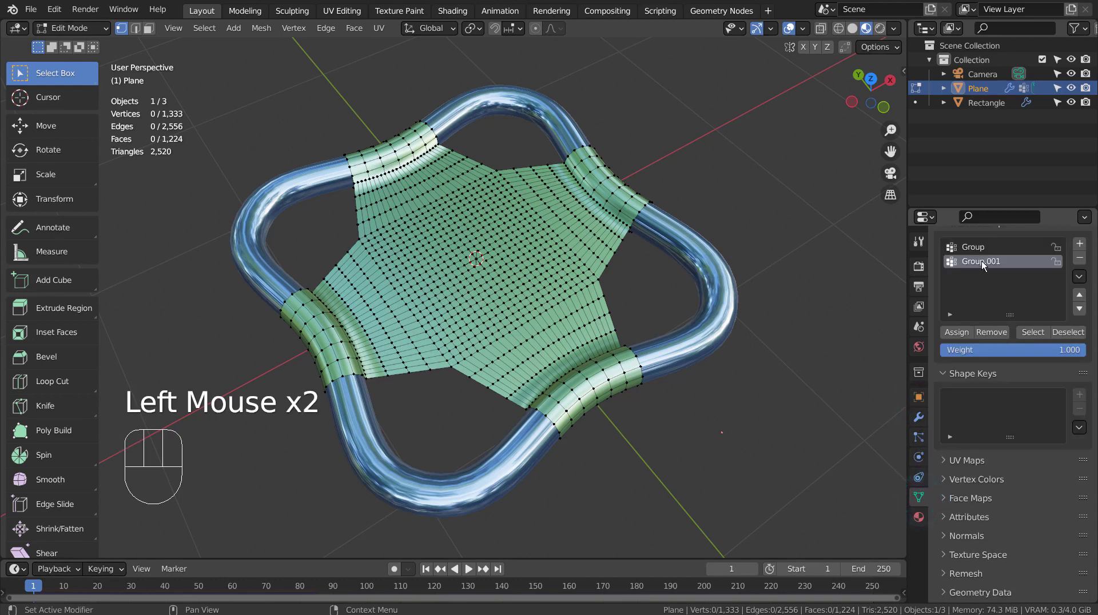
left_click(1039, 331)
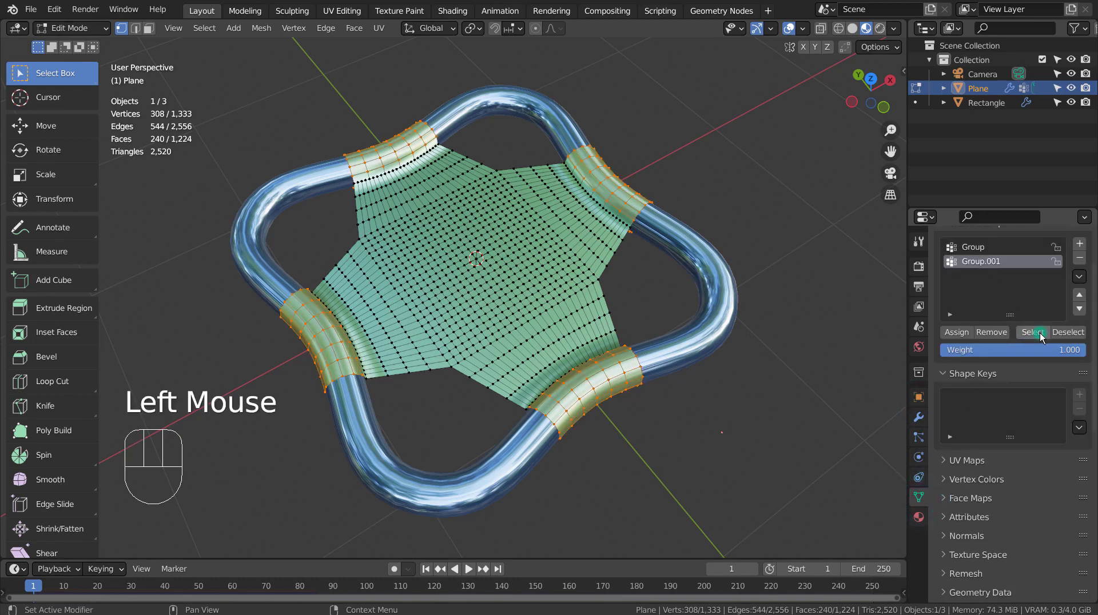
key("shift+z")
middle_click_drag(534, 428, 607, 375)
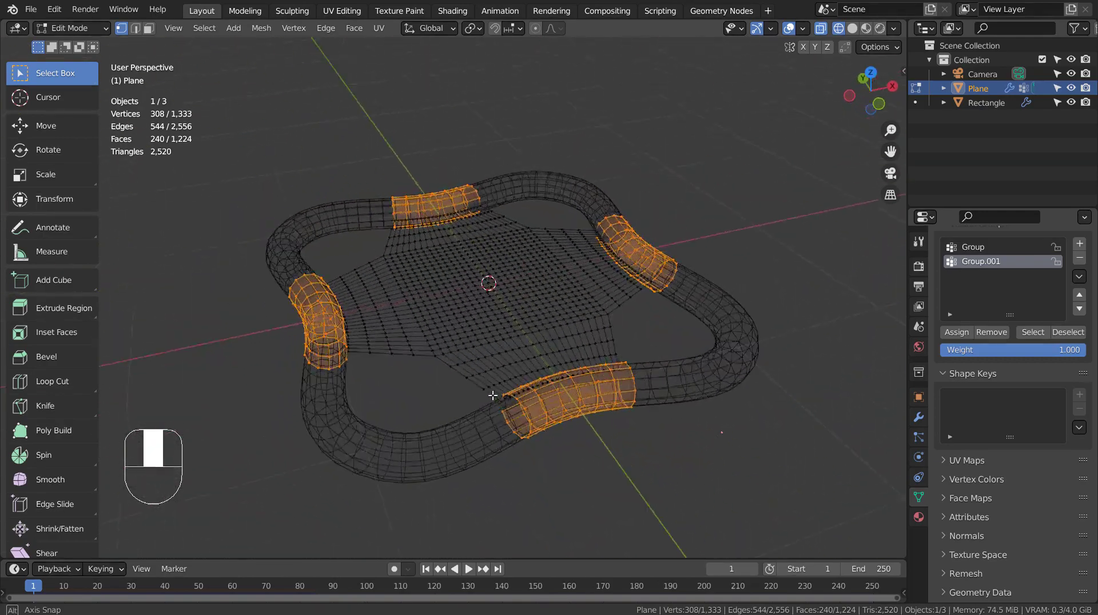
Step: Invert the mesh selection to toggle between the inner star faces and the tube sections
scroll(596, 366, "down", 3)
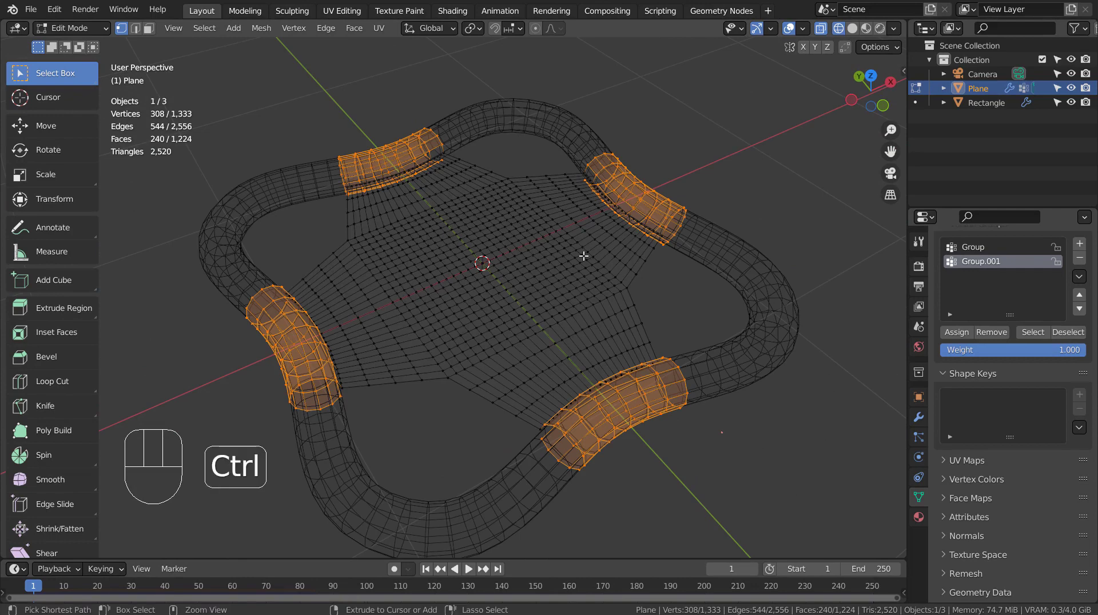
key("ctrl+u")
key("ctrl+i")
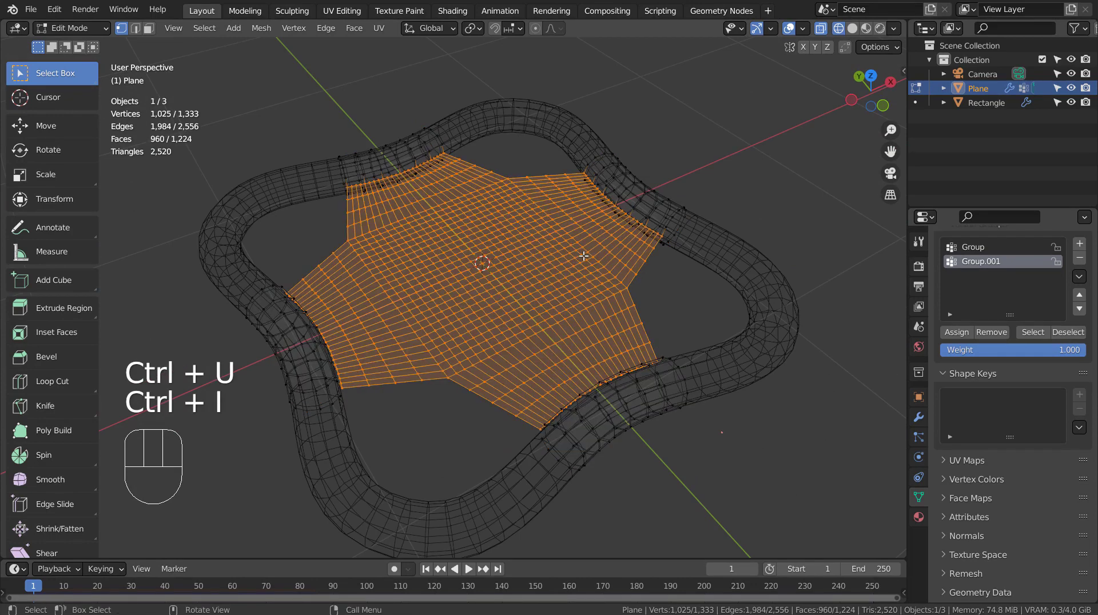
key("ctrl+i")
key("ctrl+i")
key("ctrl+i")
key("ctrl+i")
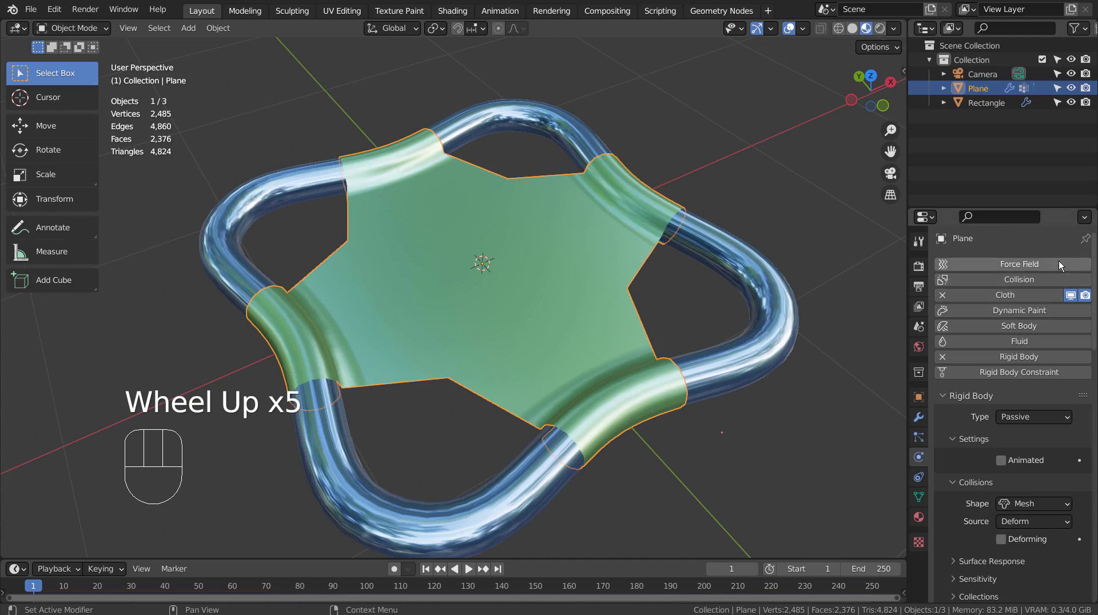
left_click(1007, 295)
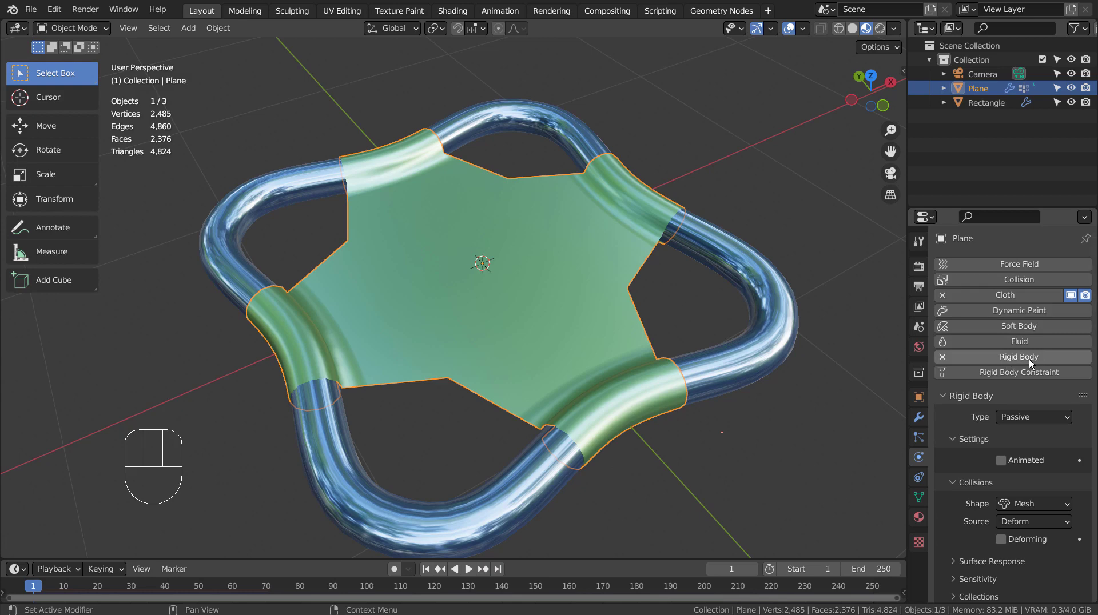
left_click(781, 354)
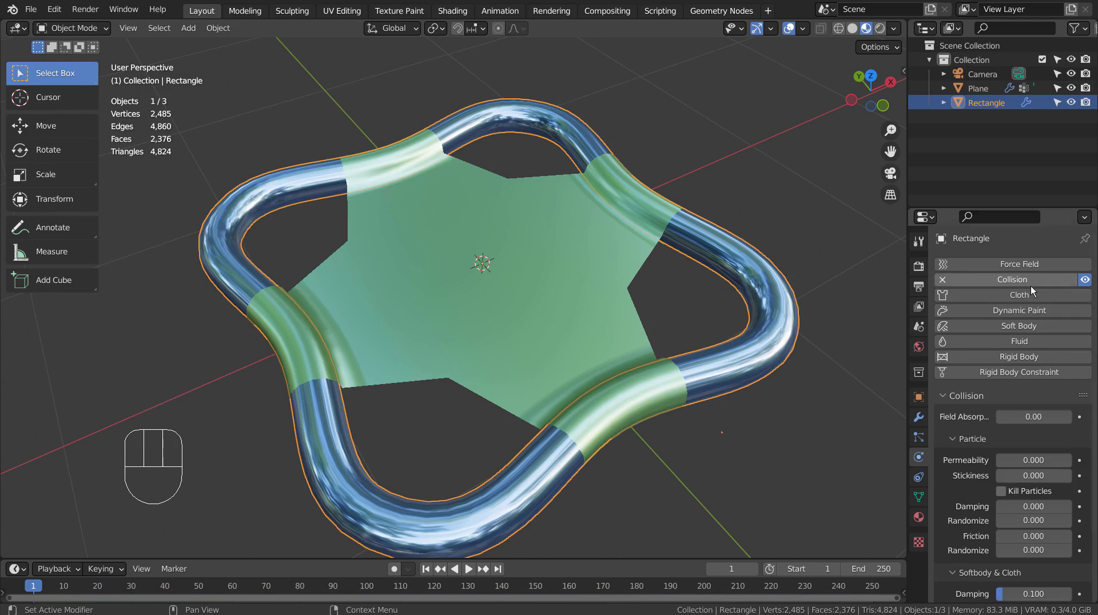
left_click(586, 307)
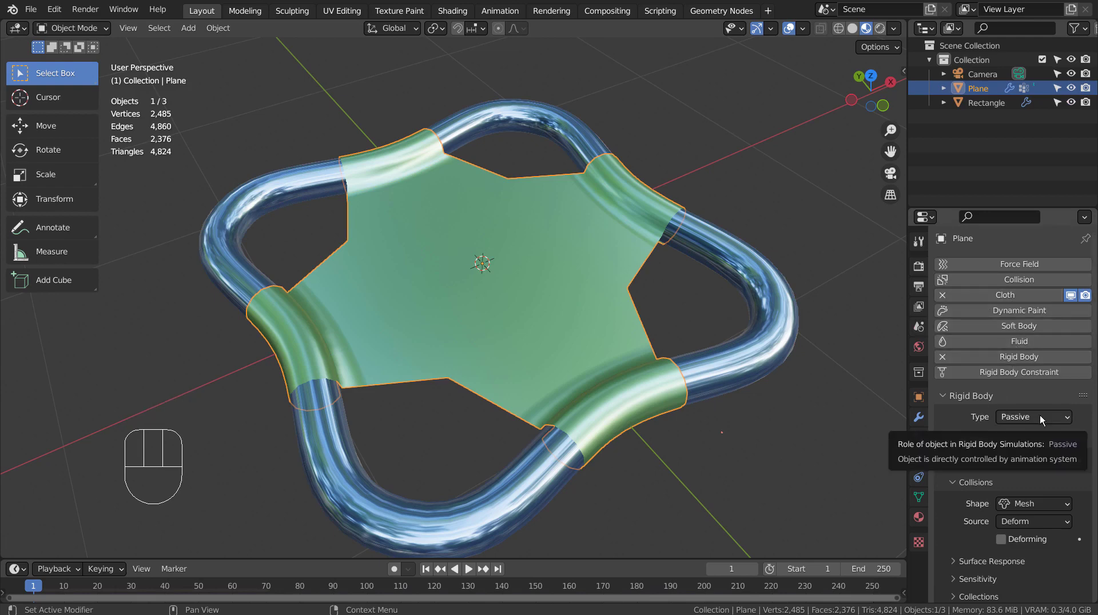
Step: Scroll through the Plane's Cloth settings down to the Shape pin group
scroll(1018, 423, "down", 7)
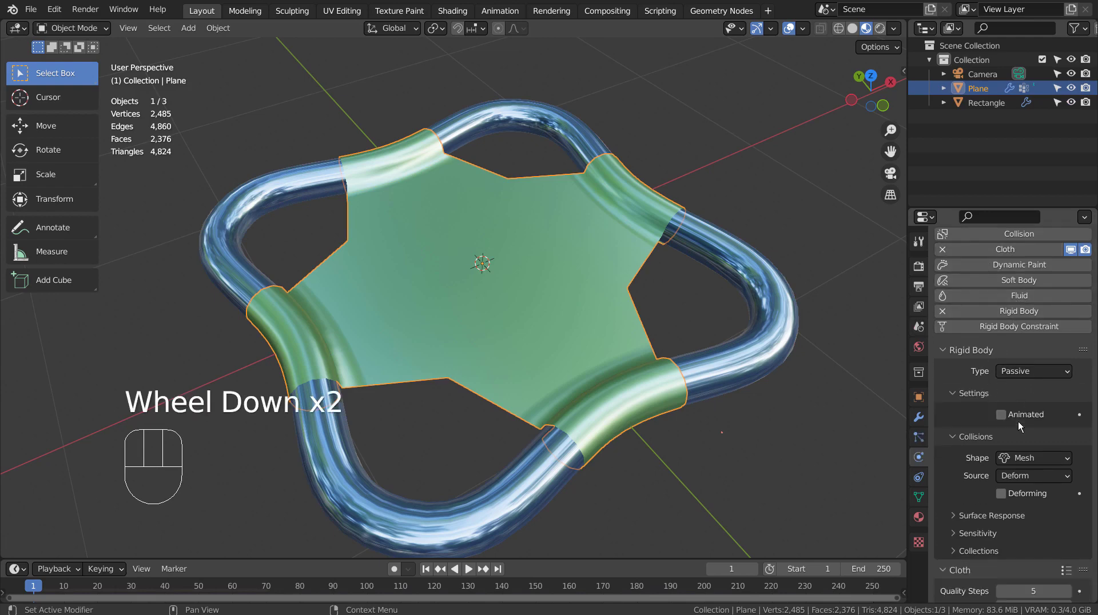
scroll(1033, 390, "up", 1)
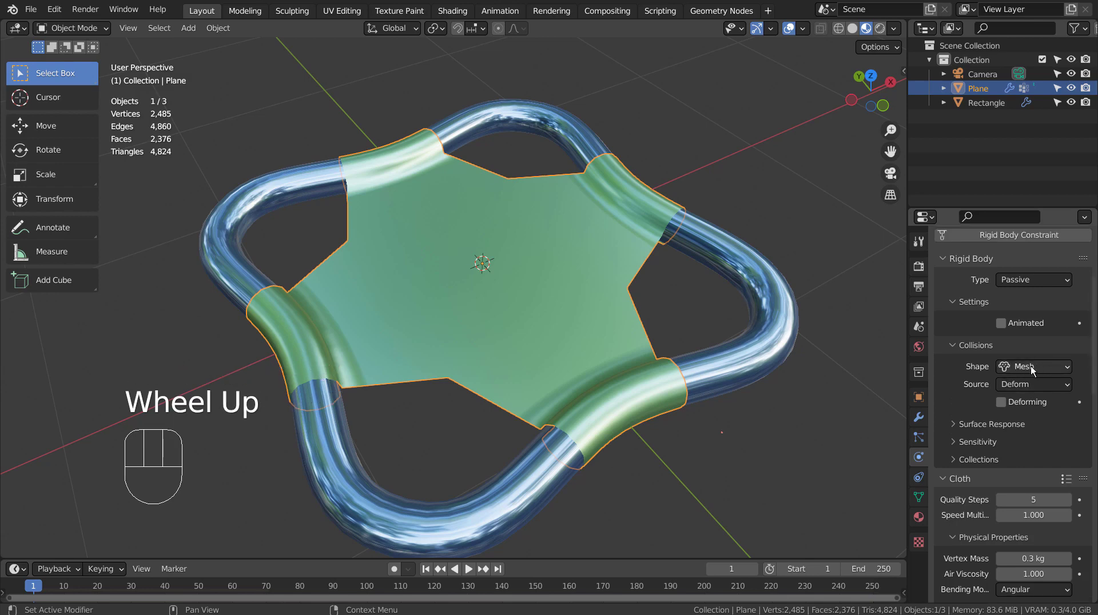
scroll(1024, 382, "down", 9)
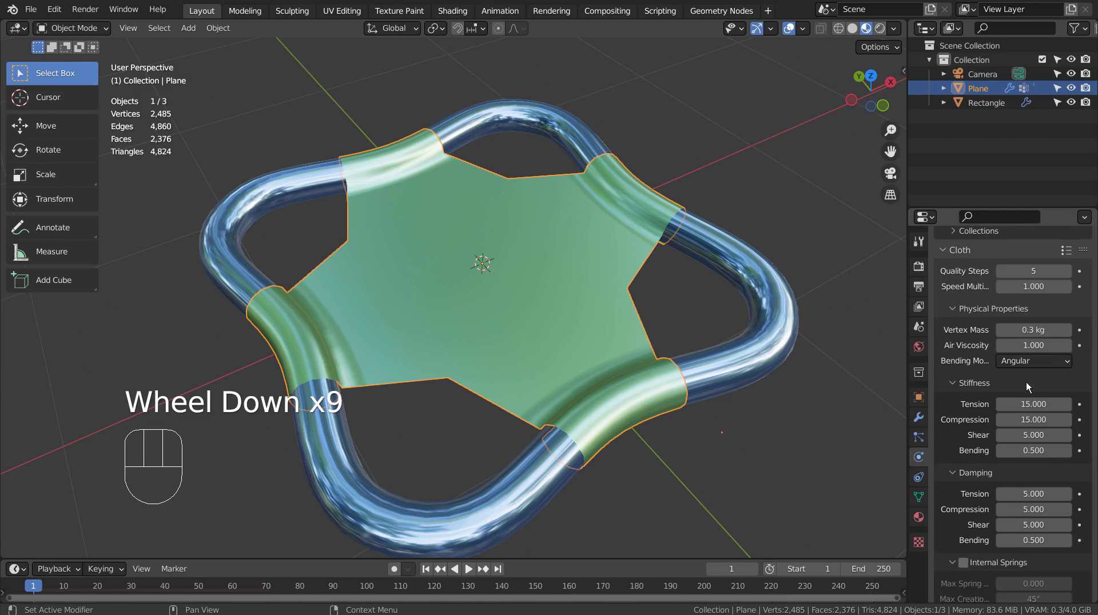
scroll(1026, 382, "down", 5)
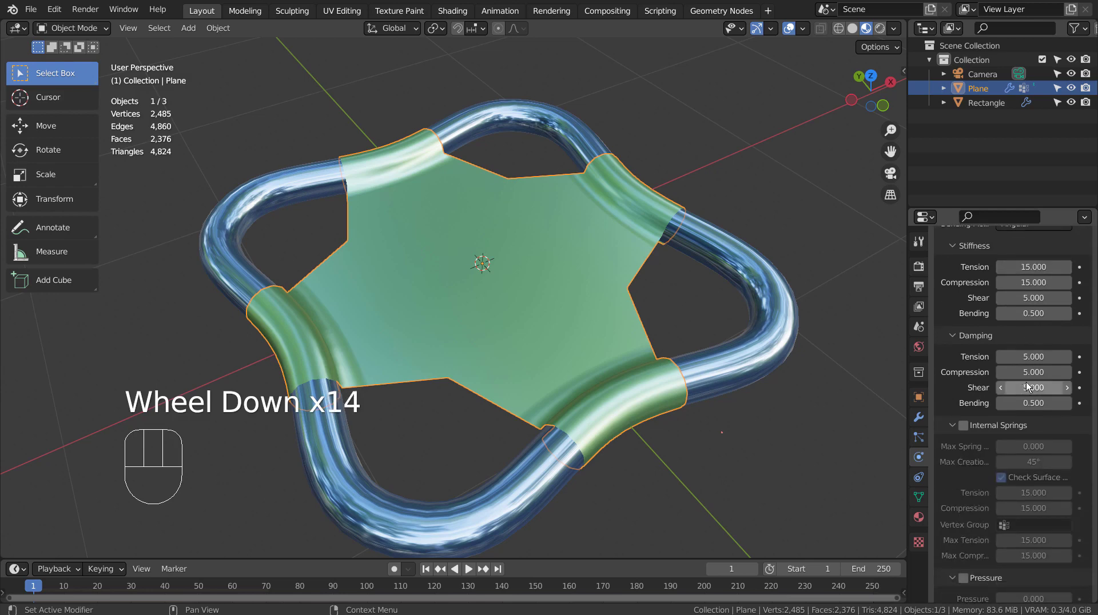
scroll(1026, 382, "down", 4)
scroll(1026, 382, "down", 3)
scroll(1026, 382, "down", 4)
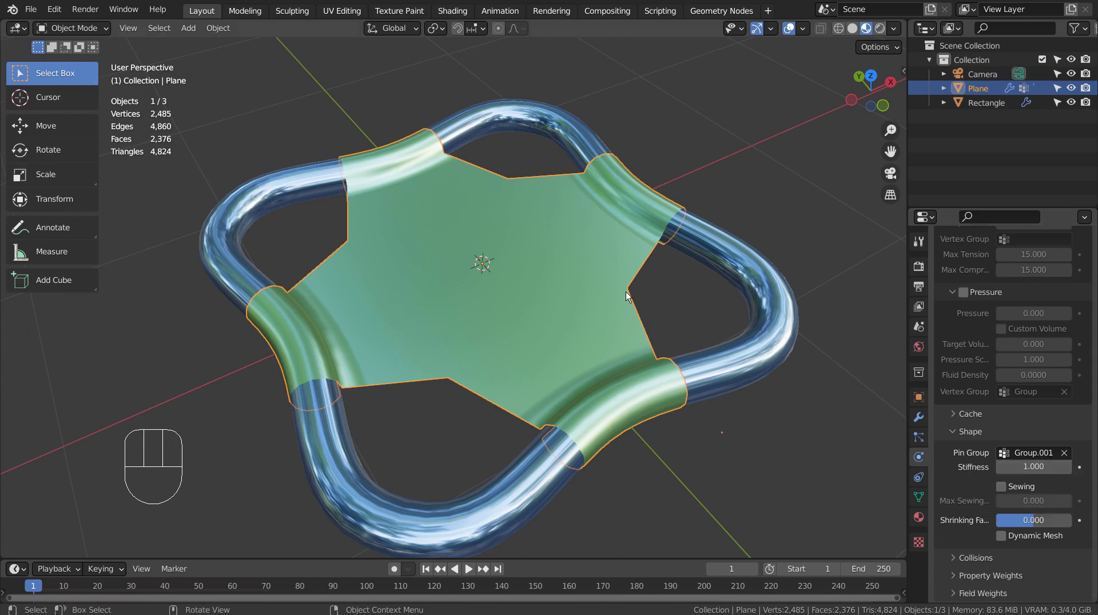
Step: Play the cloth drape preview, then rewind to frame 1
key("space")
key("space")
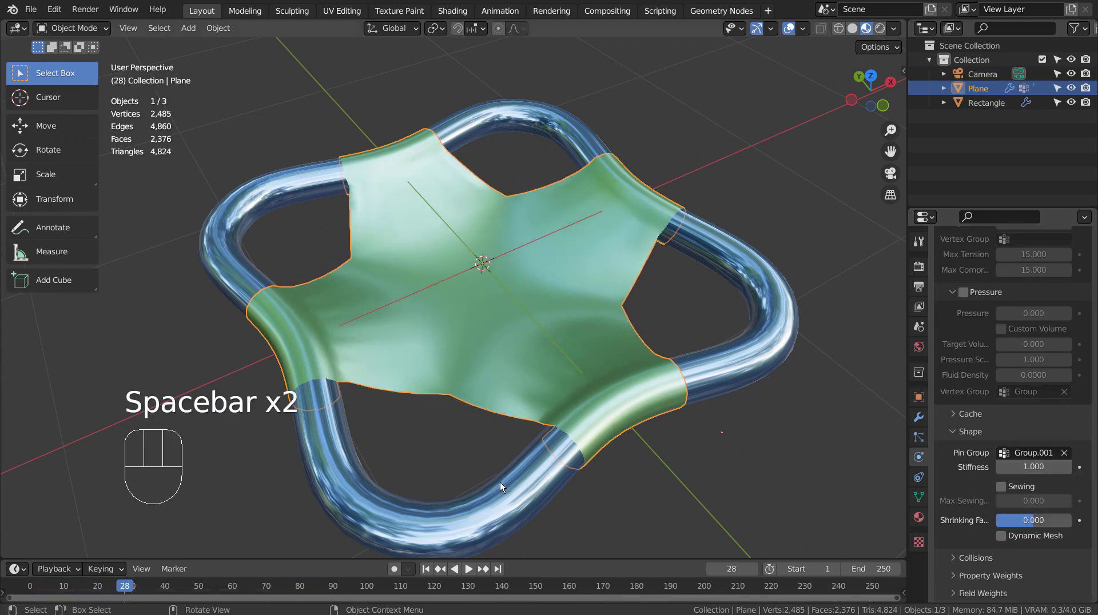
left_click(426, 569)
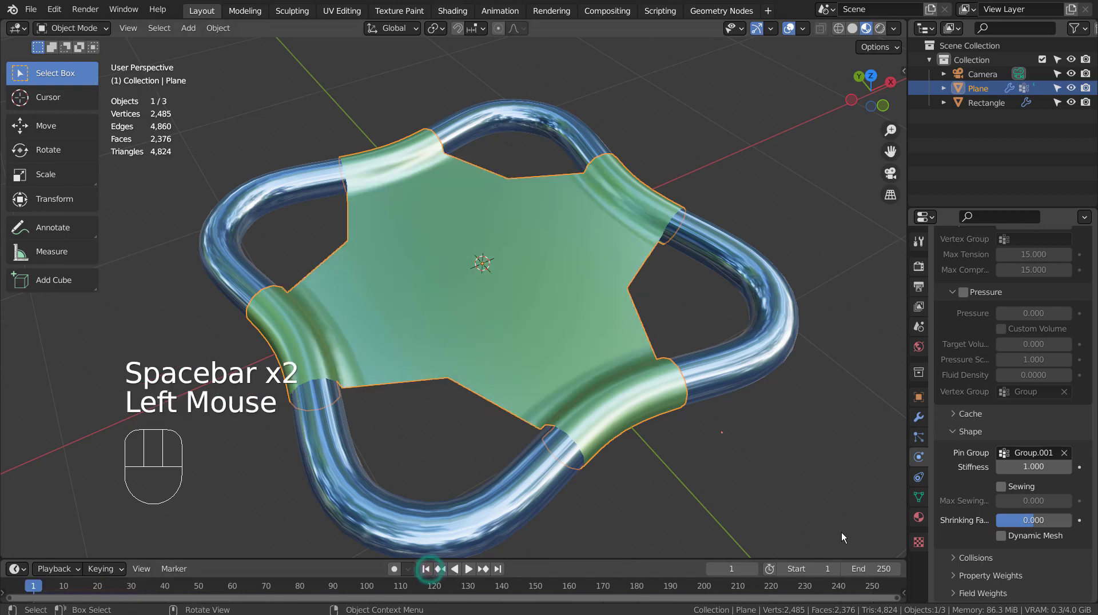
scroll(1011, 536, "up", 8)
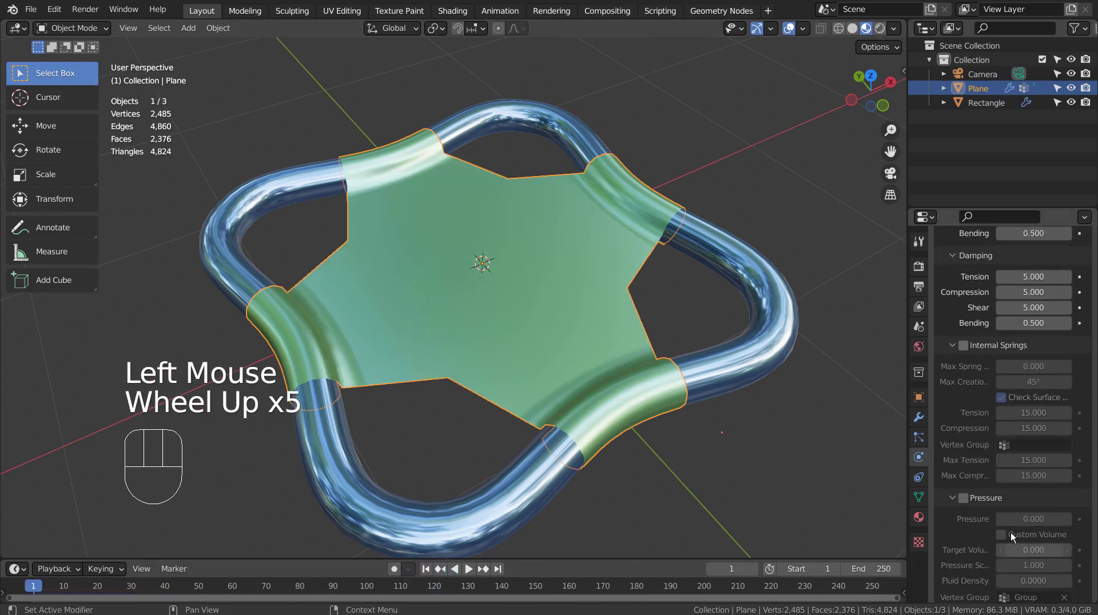
scroll(1011, 536, "up", 11)
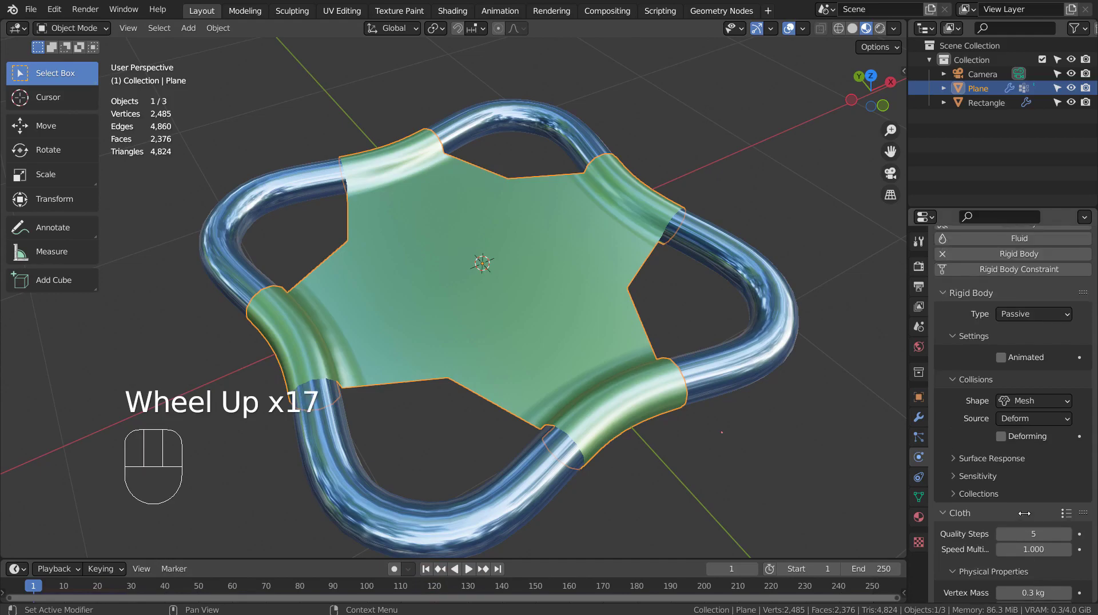
Step: Inspect the Rectangle tube's Collision settings full-window: damping 0.100, thickness 0.020/0.200, friction 5.000
key("ctrl+space")
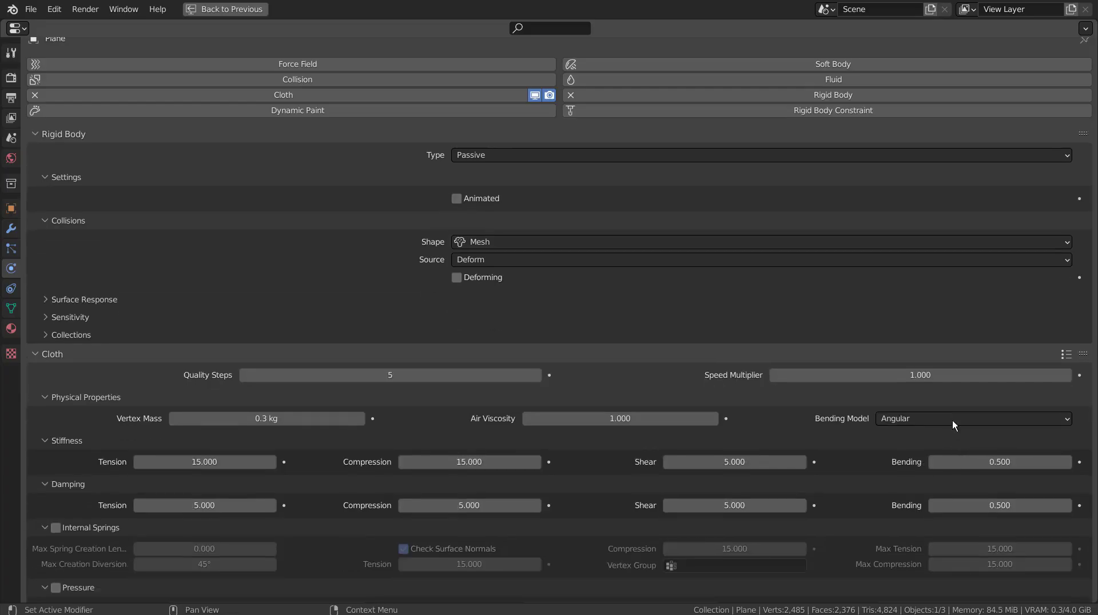
scroll(963, 401, "down", 3)
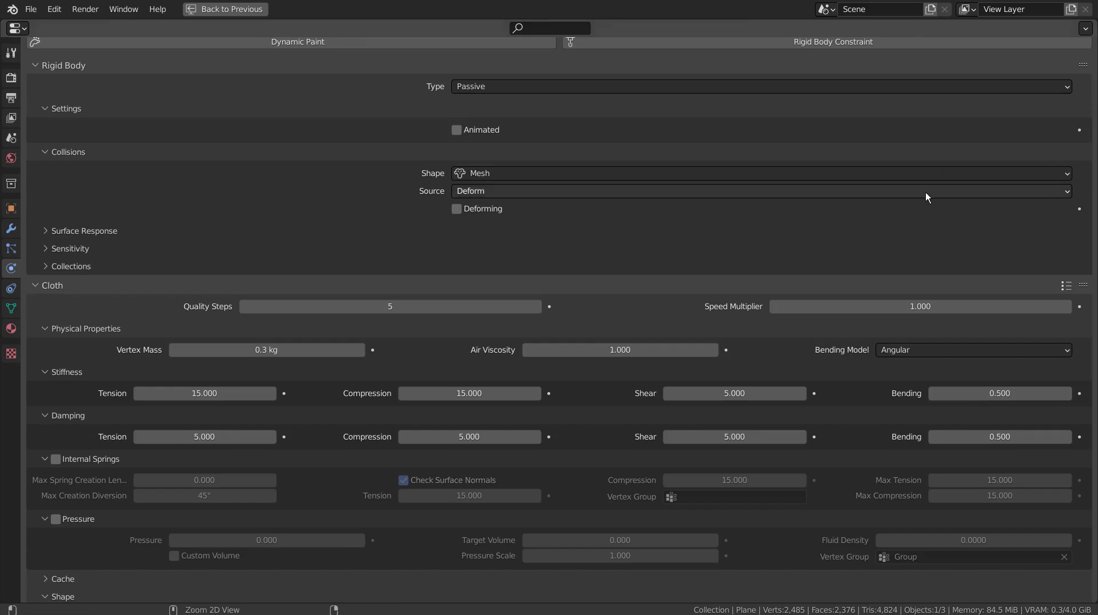
key("ctrl+space")
left_click(794, 293)
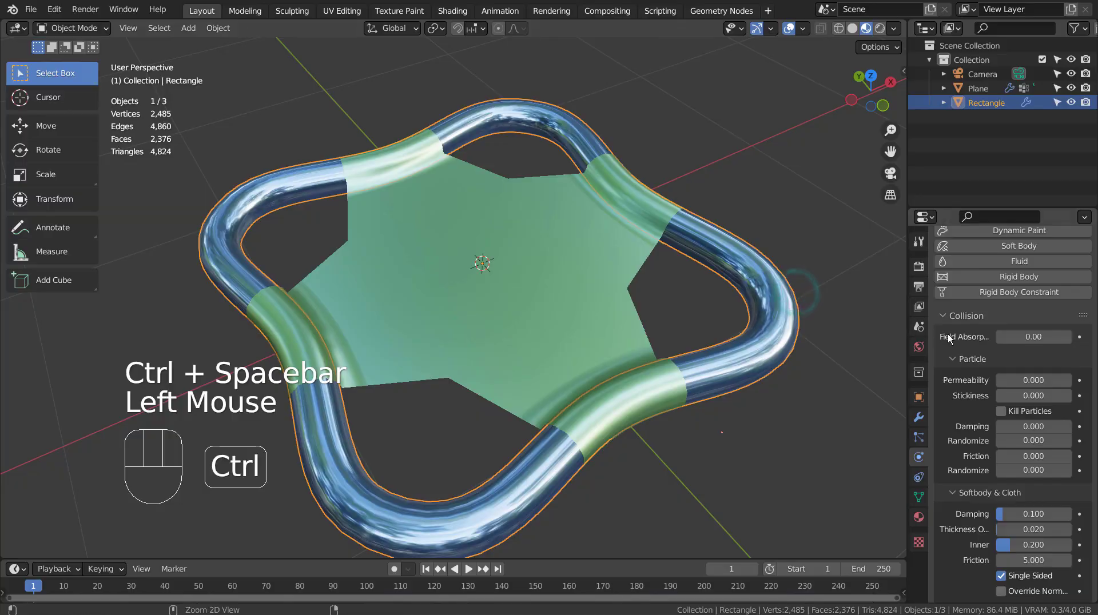
key("ctrl+space")
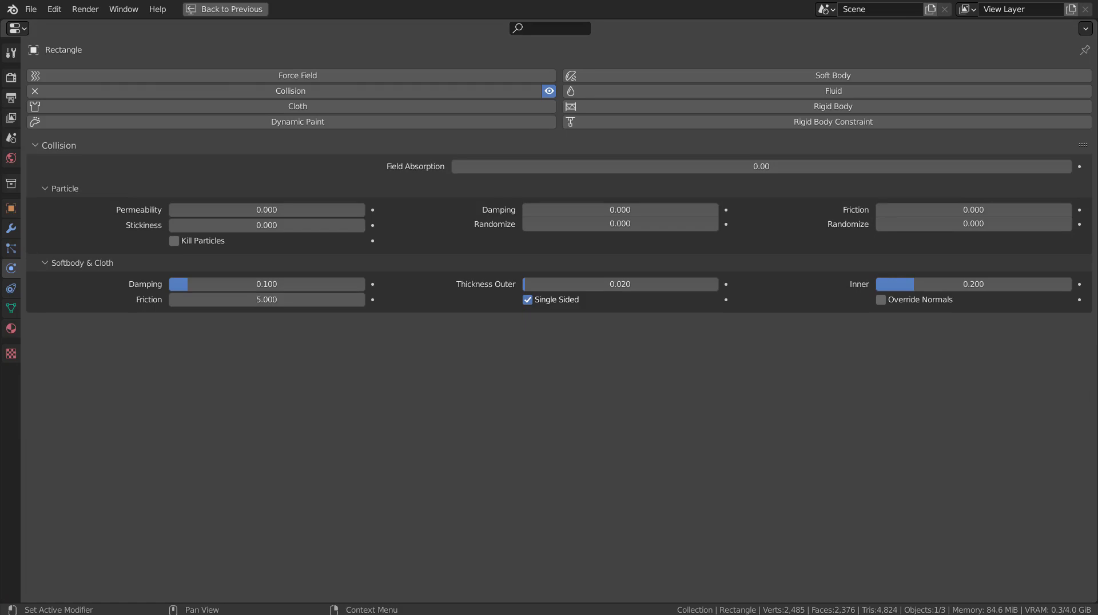
key("ctrl+space")
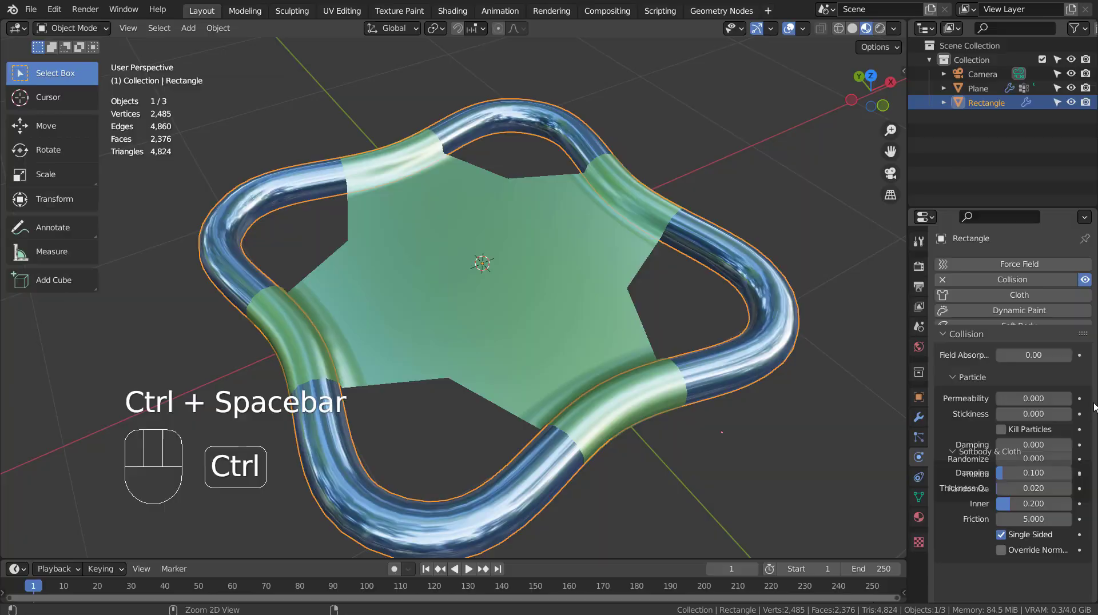
Step: Inspect the Plane's Material.002 settings in a full-window view
left_click(688, 370)
left_click(638, 389)
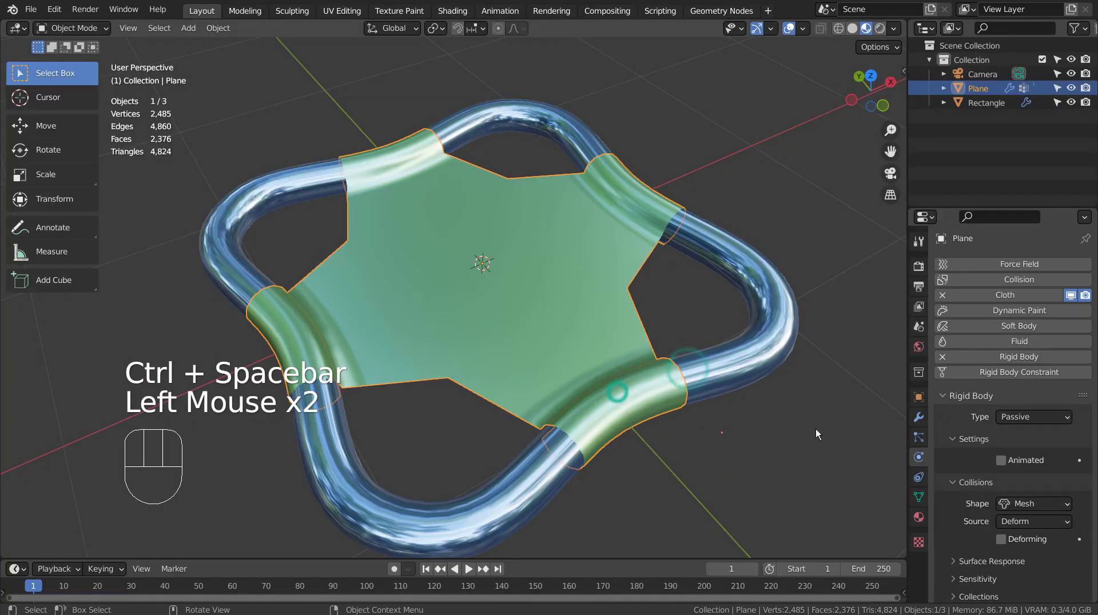
left_click(919, 518)
key("ctrl+space")
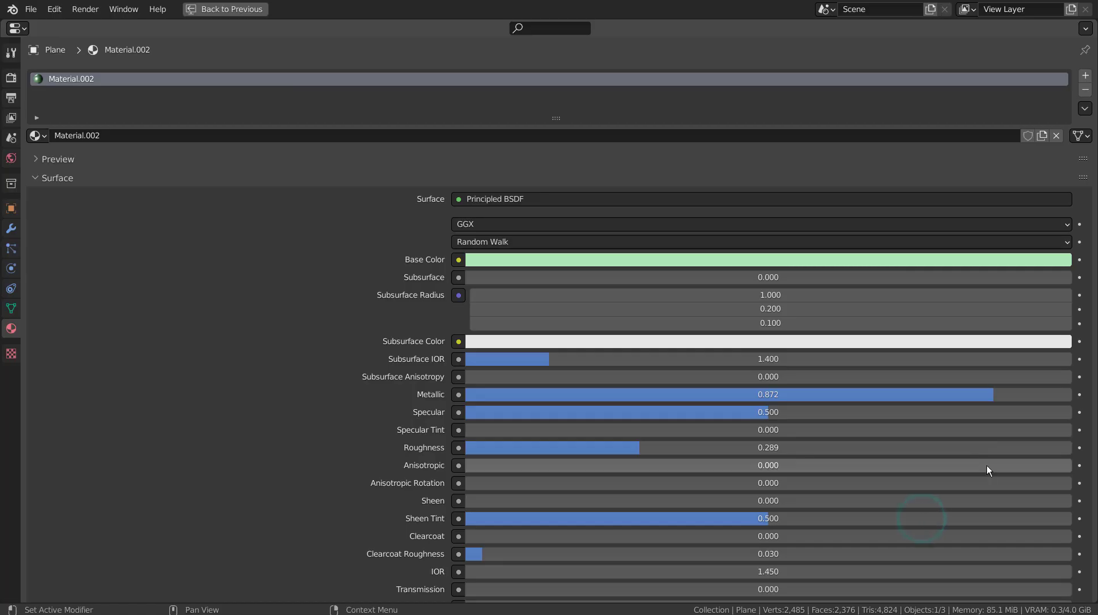
scroll(1018, 455, "down", 5)
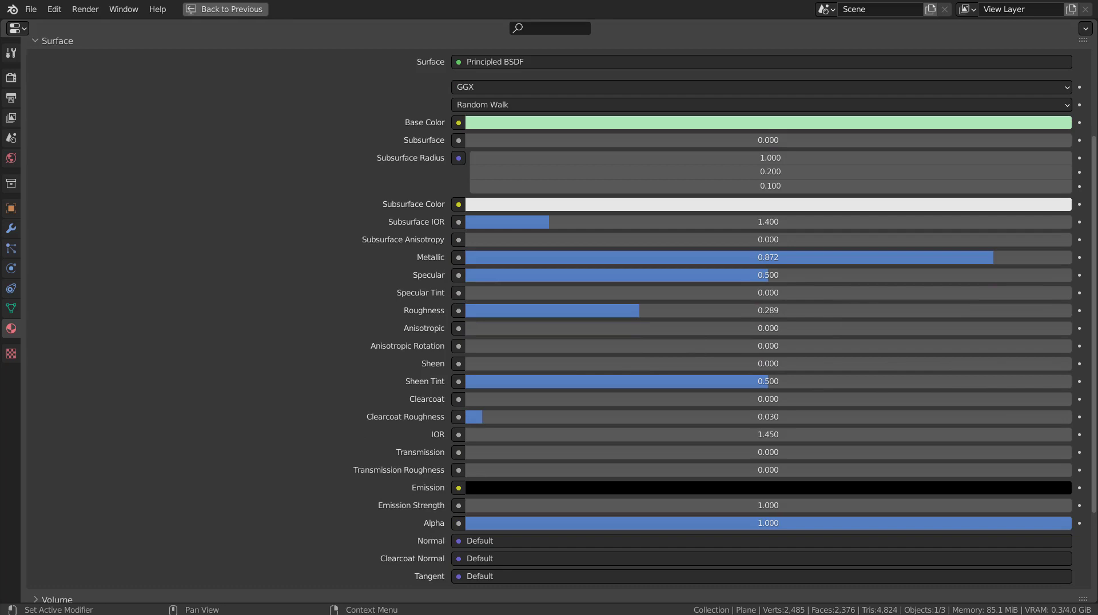
key("ctrl+space")
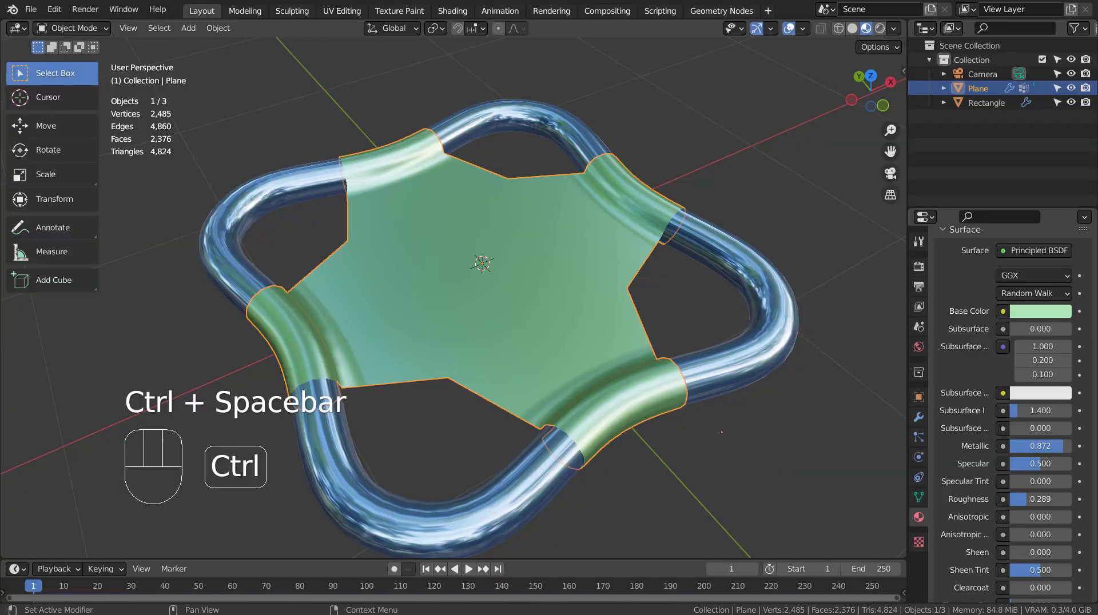
Step: Maximize the Rectangle tube's material: pale blue, metallic 0.881, roughness 0.115
left_click(790, 333)
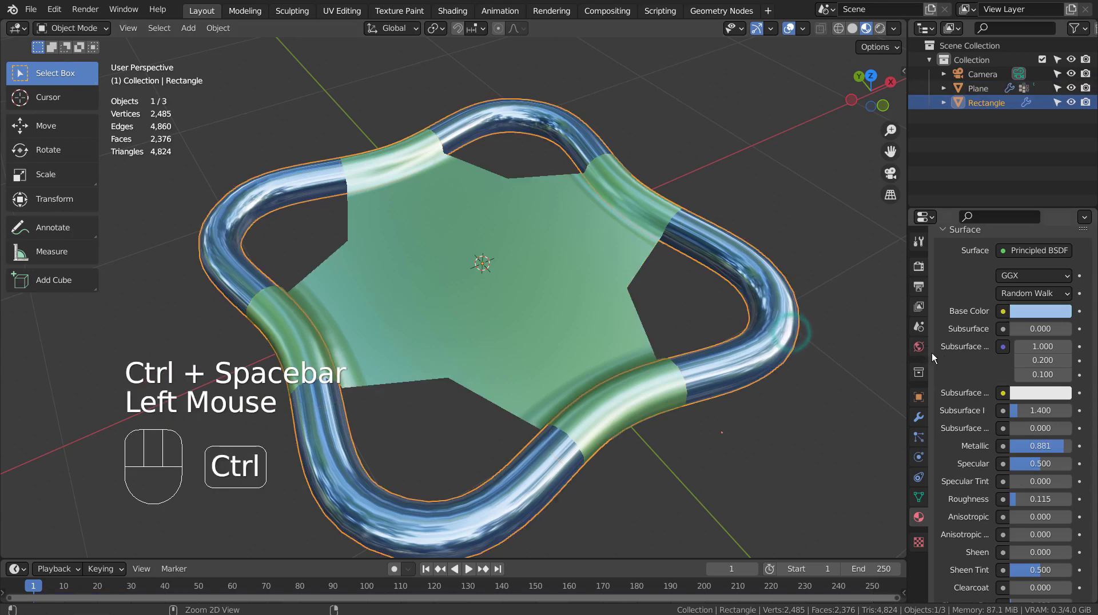
key("ctrl+space")
scroll(996, 369, "down", 2)
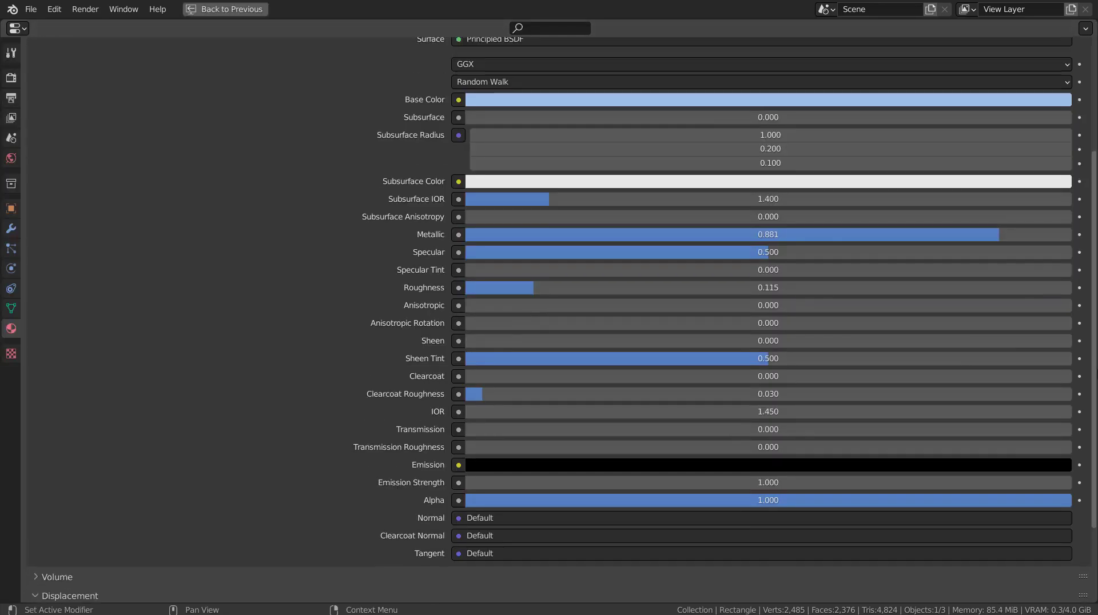